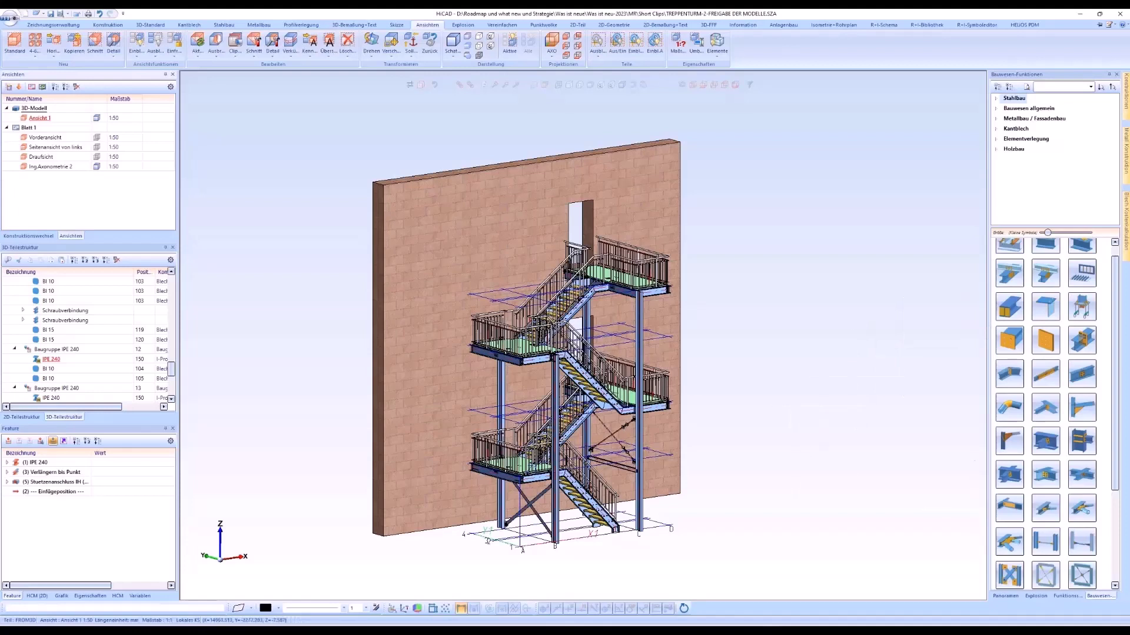
Switch to the Konstruktion functions and zoom in on the steel staircase model
key(Escape)
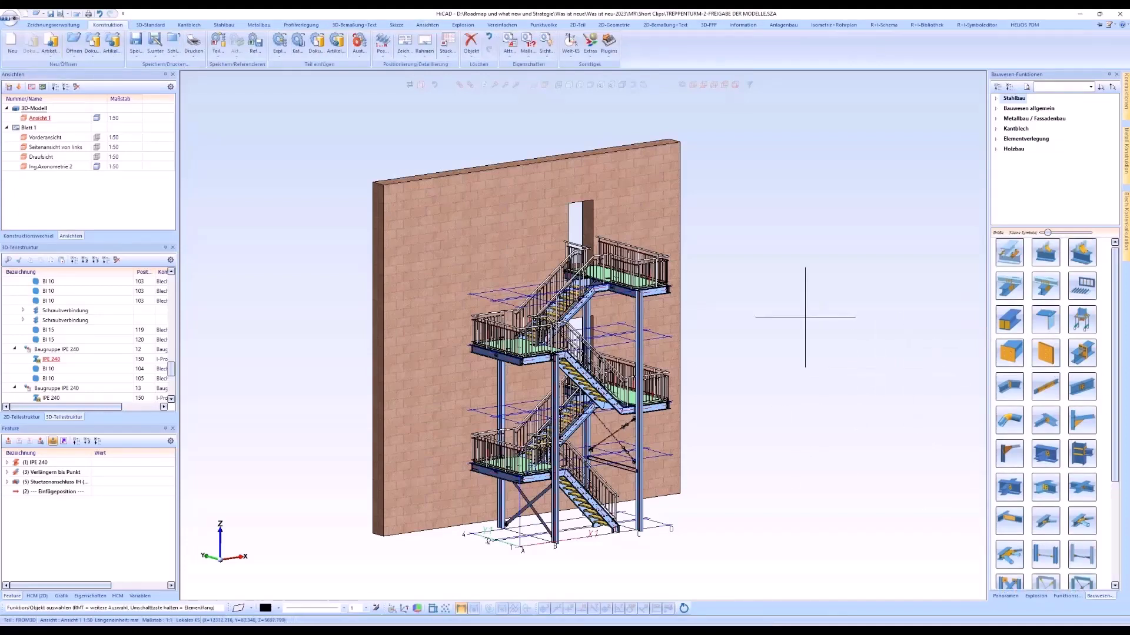
scroll(669, 507, up, 2)
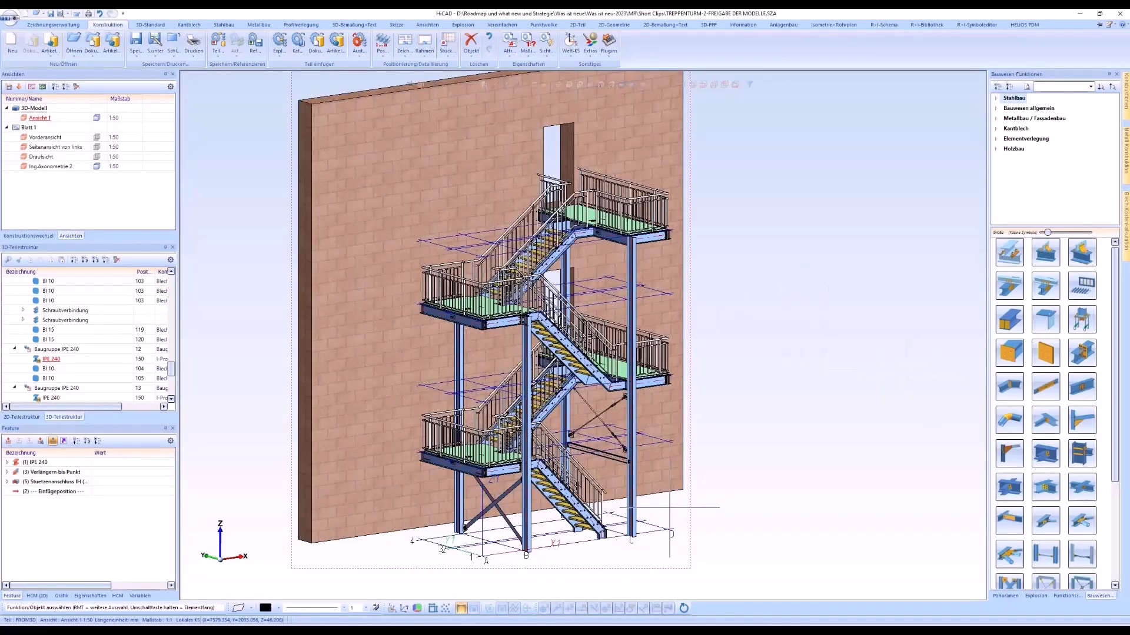
Open the Rahmen/Maßstabs-Liste and load the ASSEMBLY_BEAM configuration
click(405, 56)
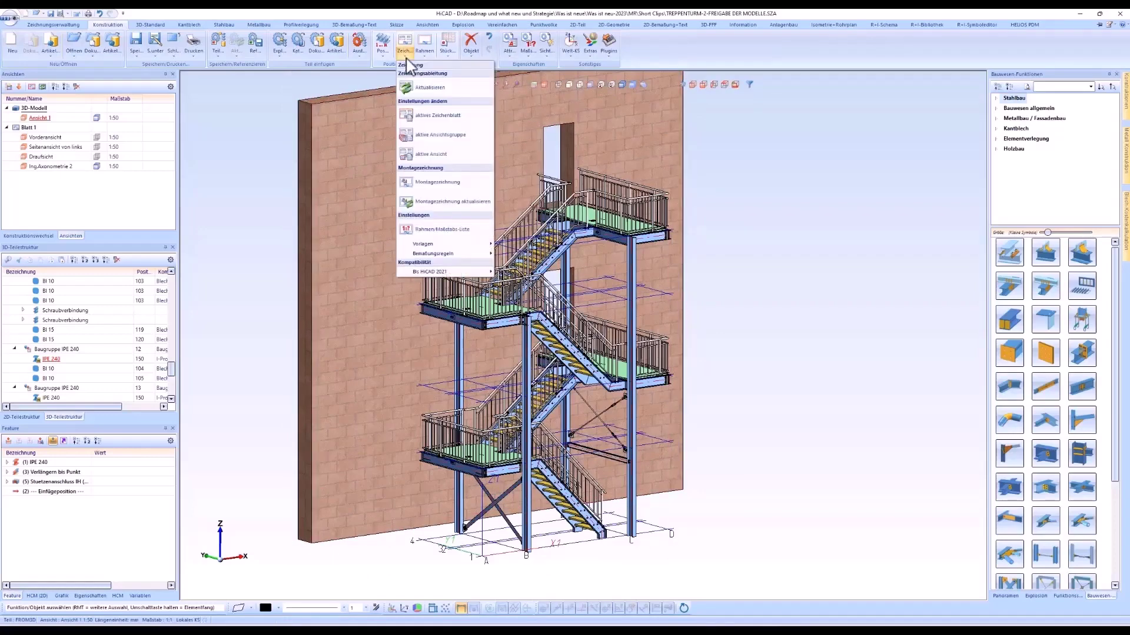
click(425, 231)
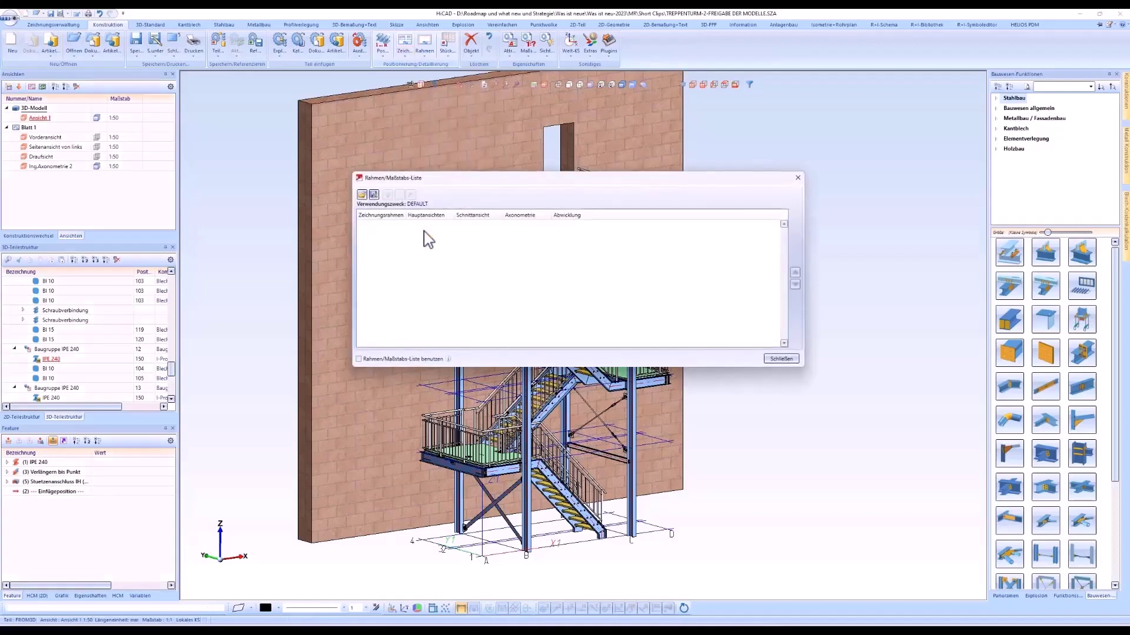
drag(440, 181, 433, 187)
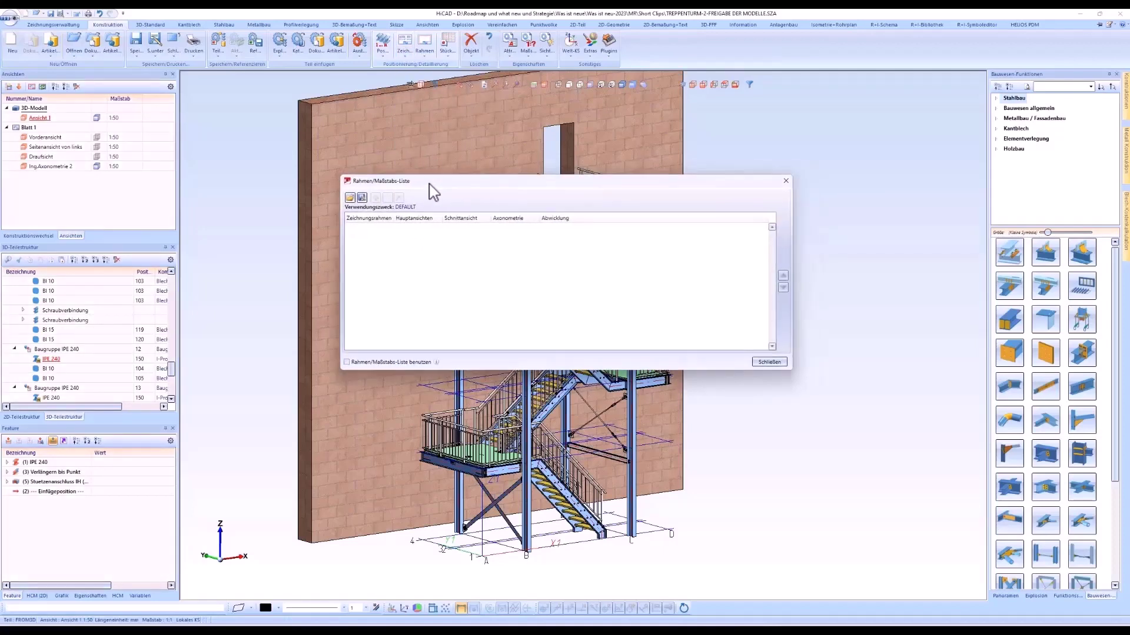
click(350, 198)
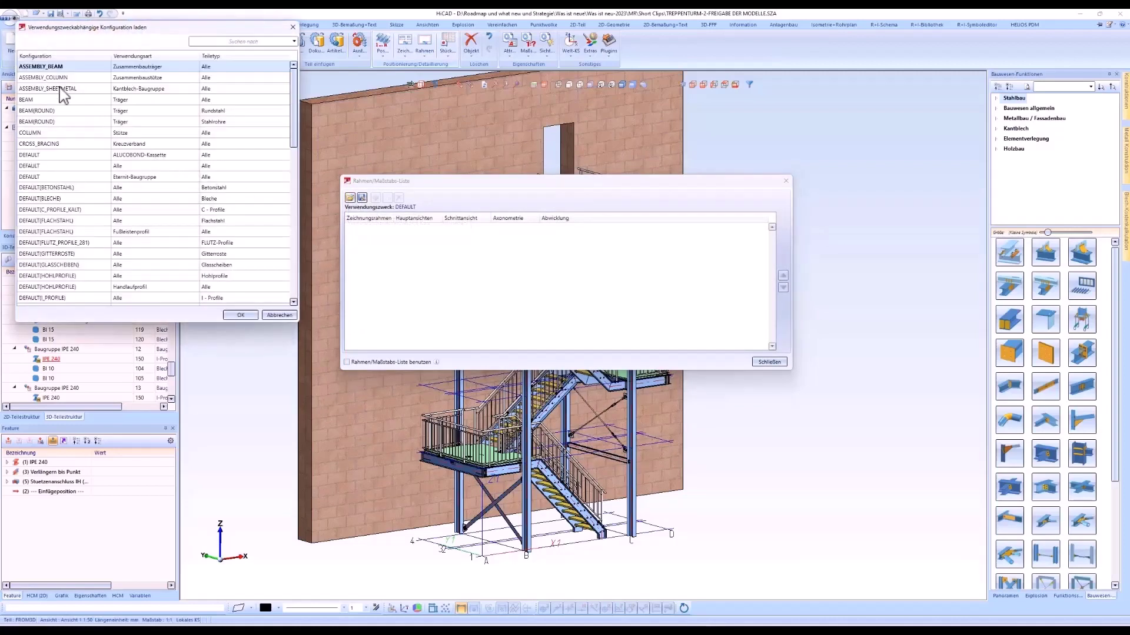
click(241, 315)
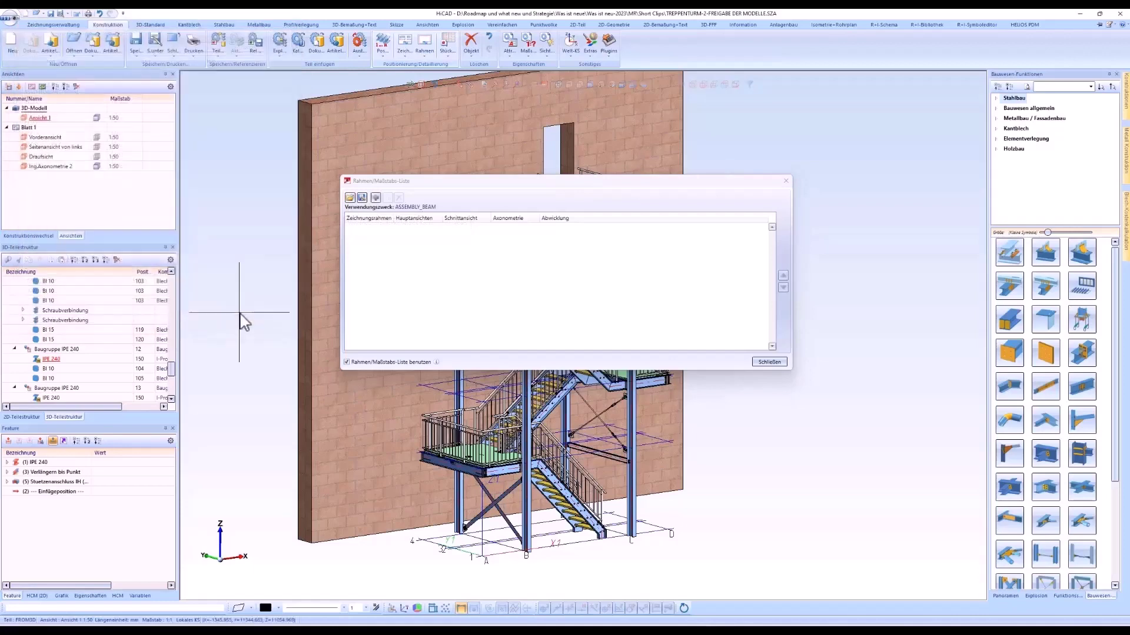
Add DIN A3 and DIN A2 frame rows at 1:10, with axonometry off for DIN A2
click(376, 199)
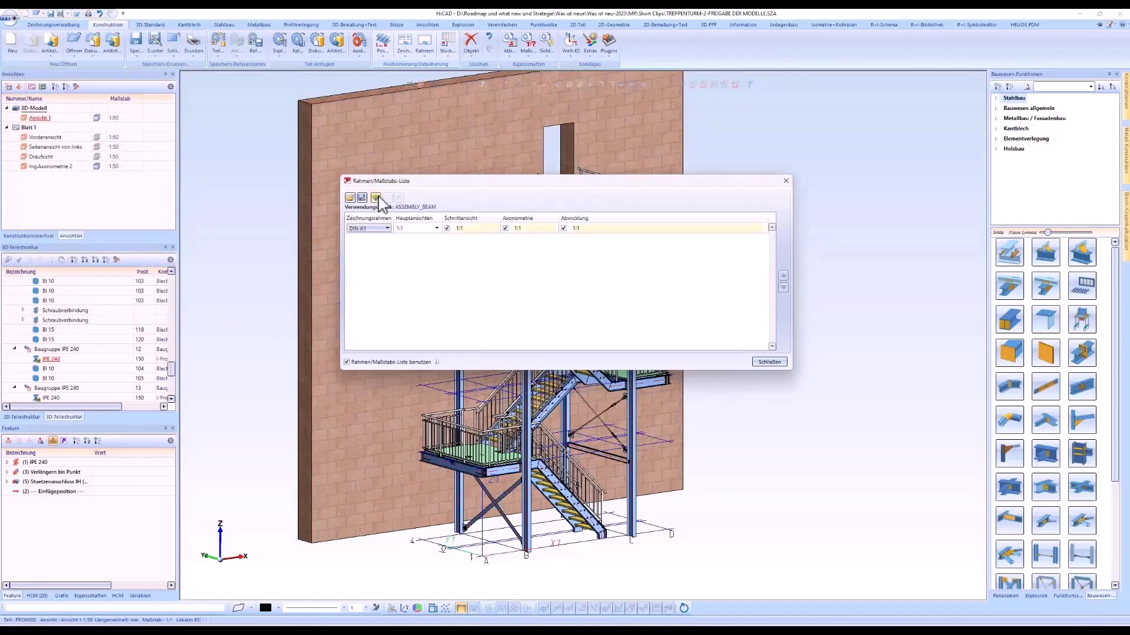
click(351, 230)
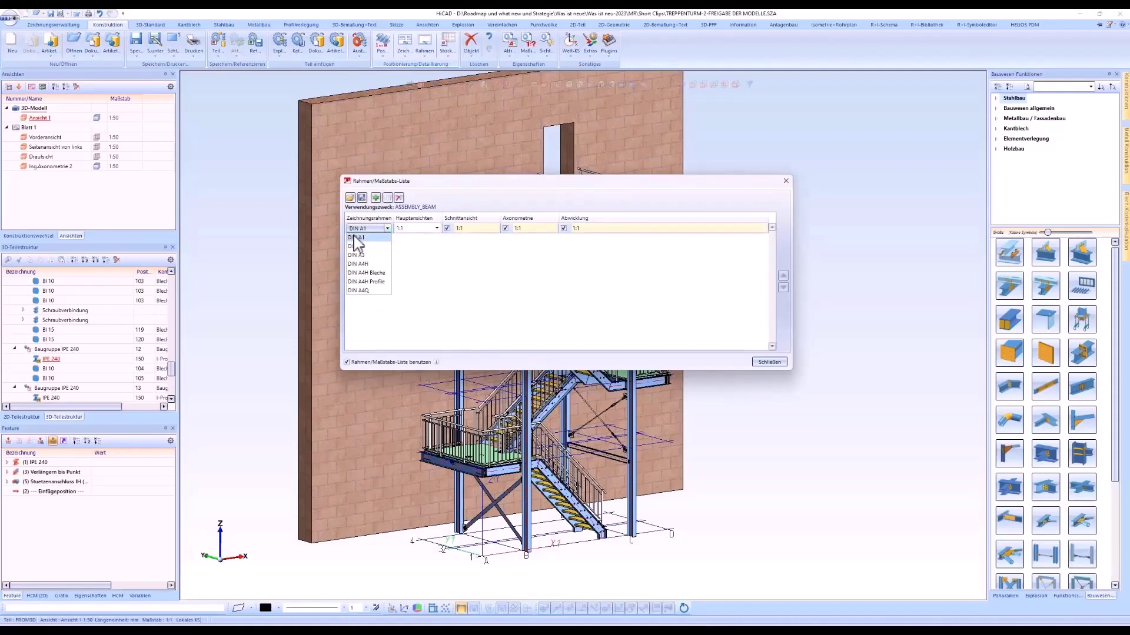
click(361, 255)
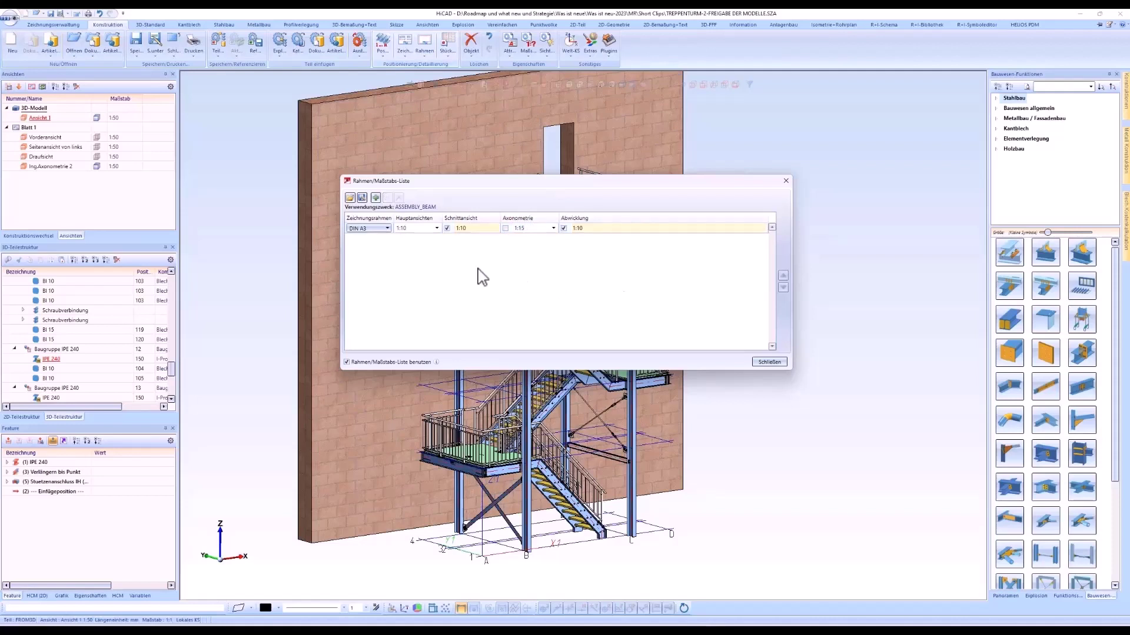
click(376, 198)
click(383, 238)
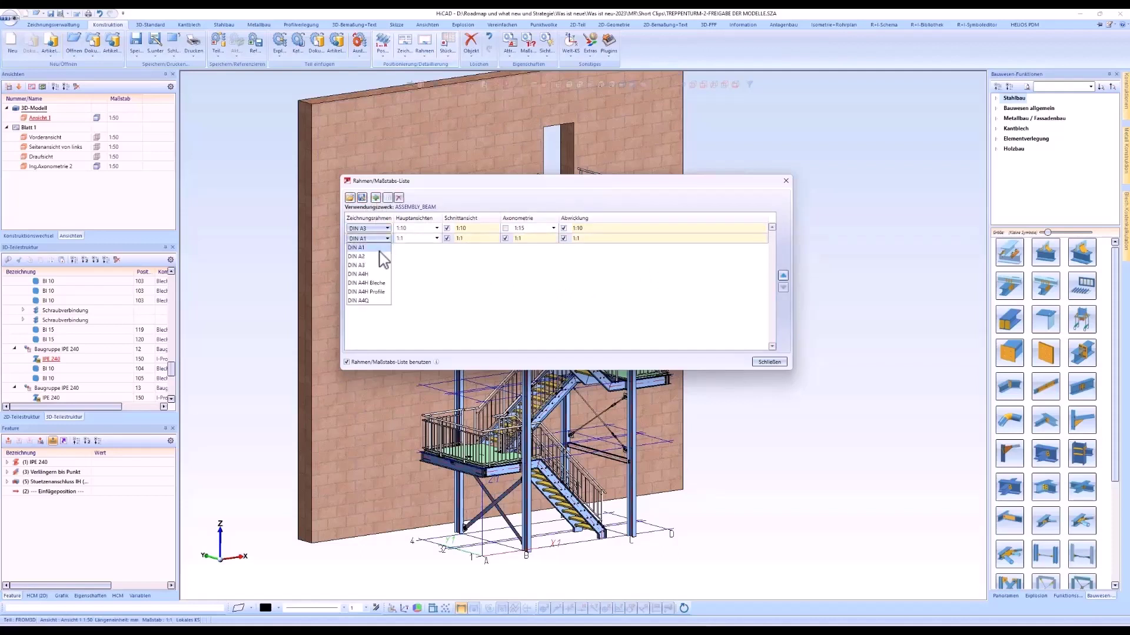
click(370, 256)
click(409, 238)
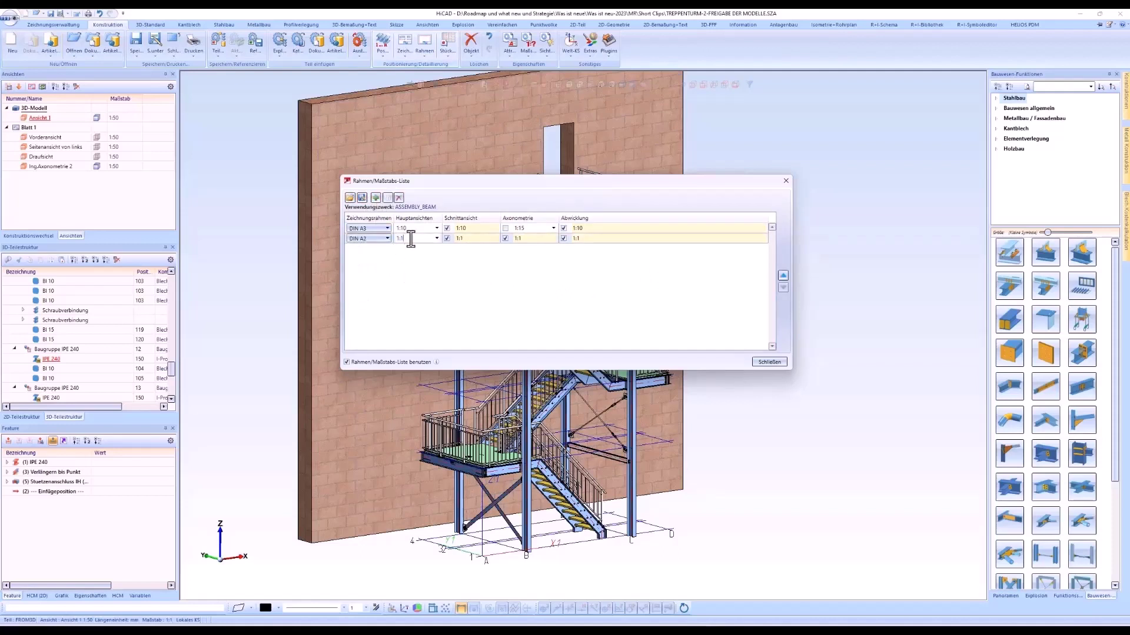
click(506, 238)
click(509, 318)
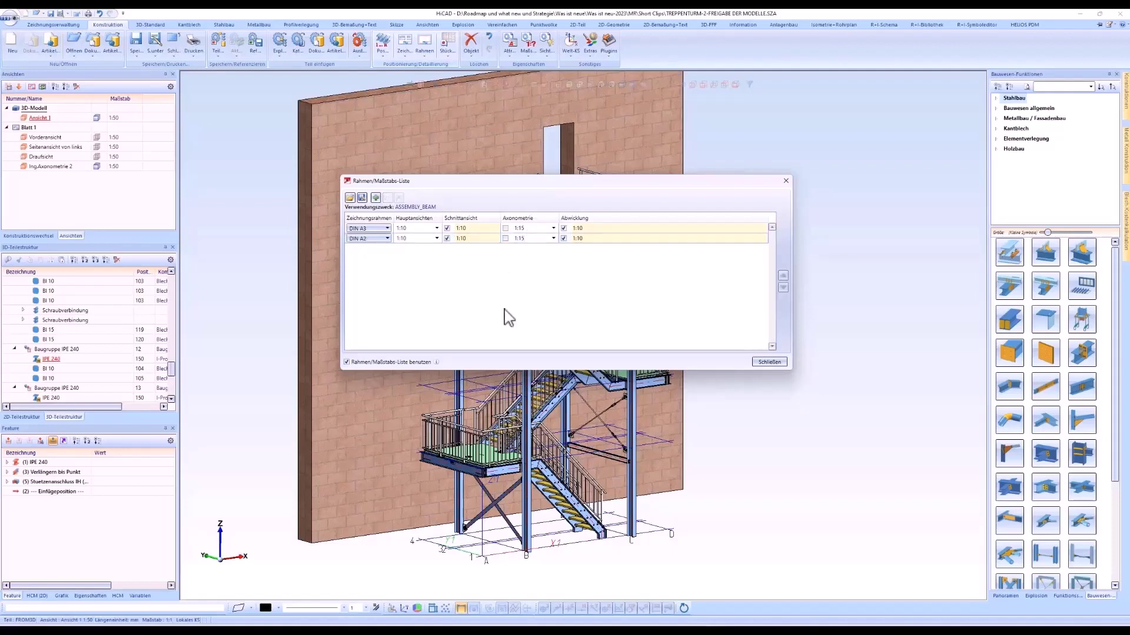
Load the DEFAULT(I_PROFILE) frame/scale list, review its rows, then close the list
click(350, 197)
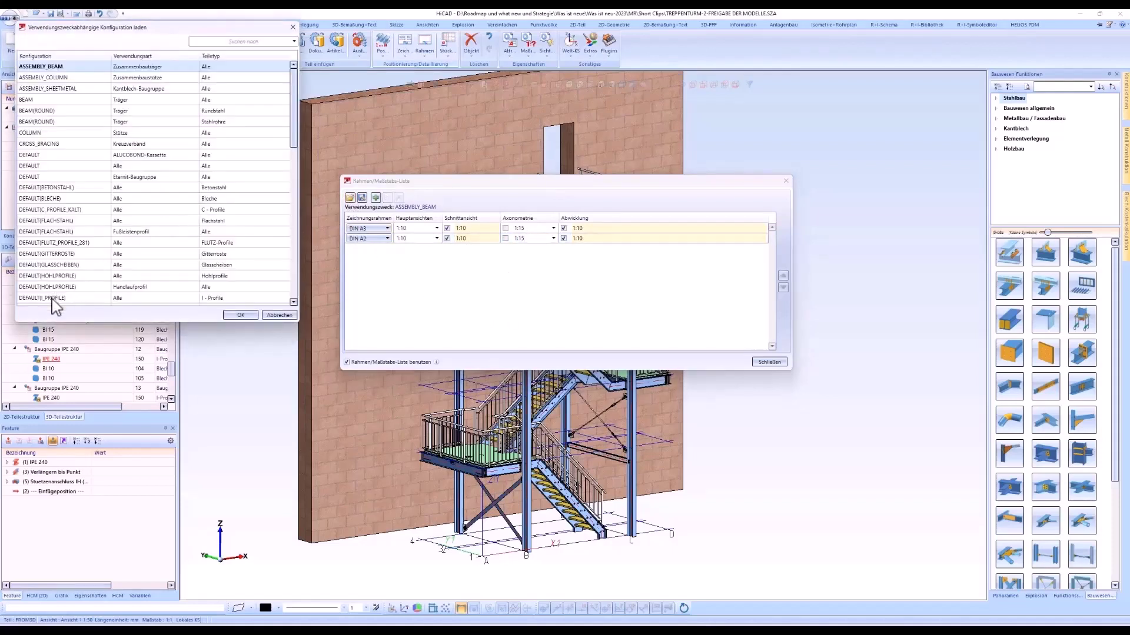
click(53, 298)
click(238, 315)
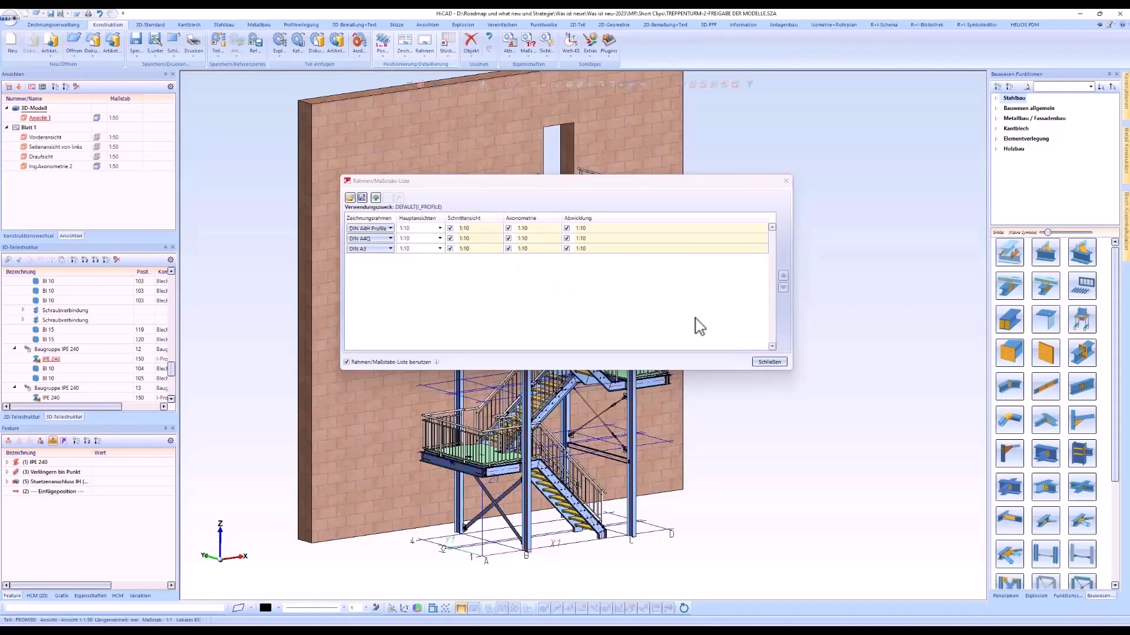
click(769, 361)
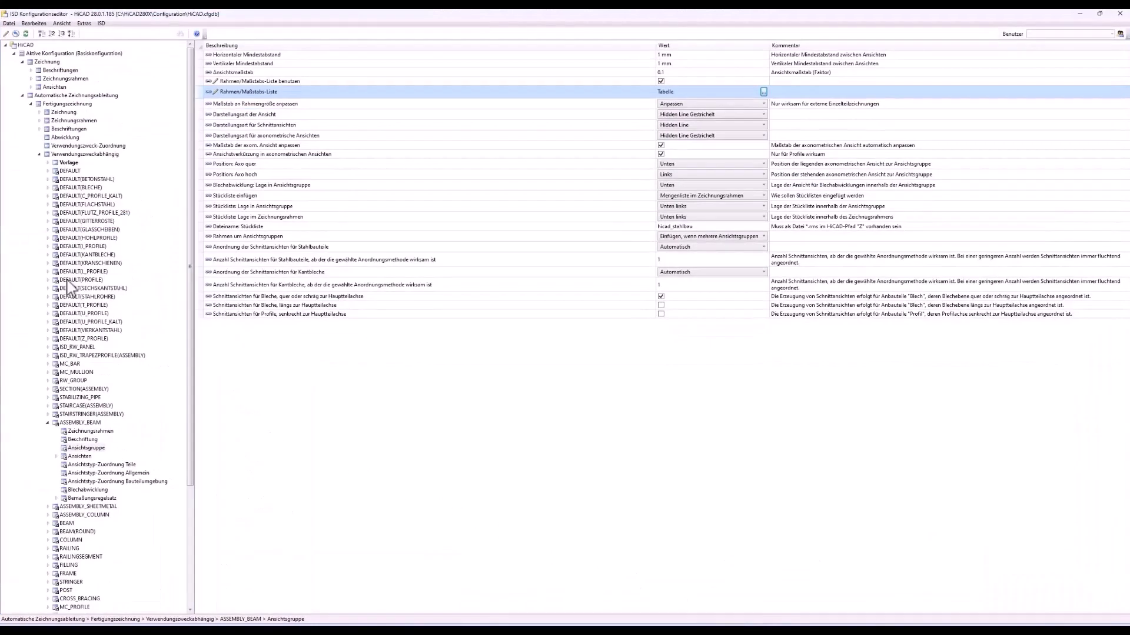
click(72, 423)
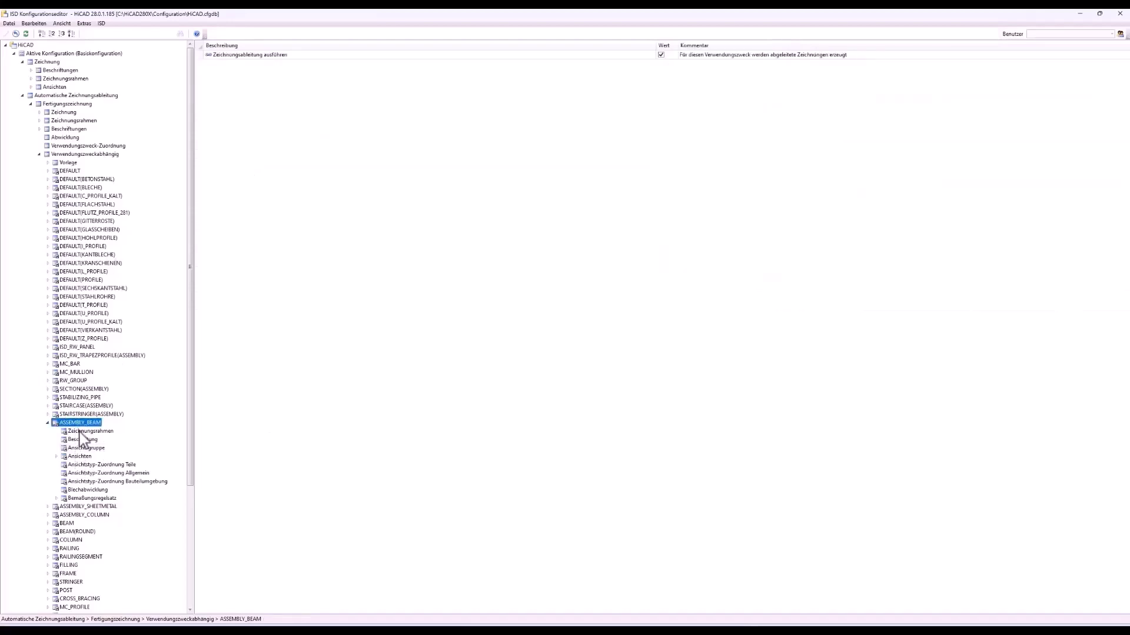
click(83, 448)
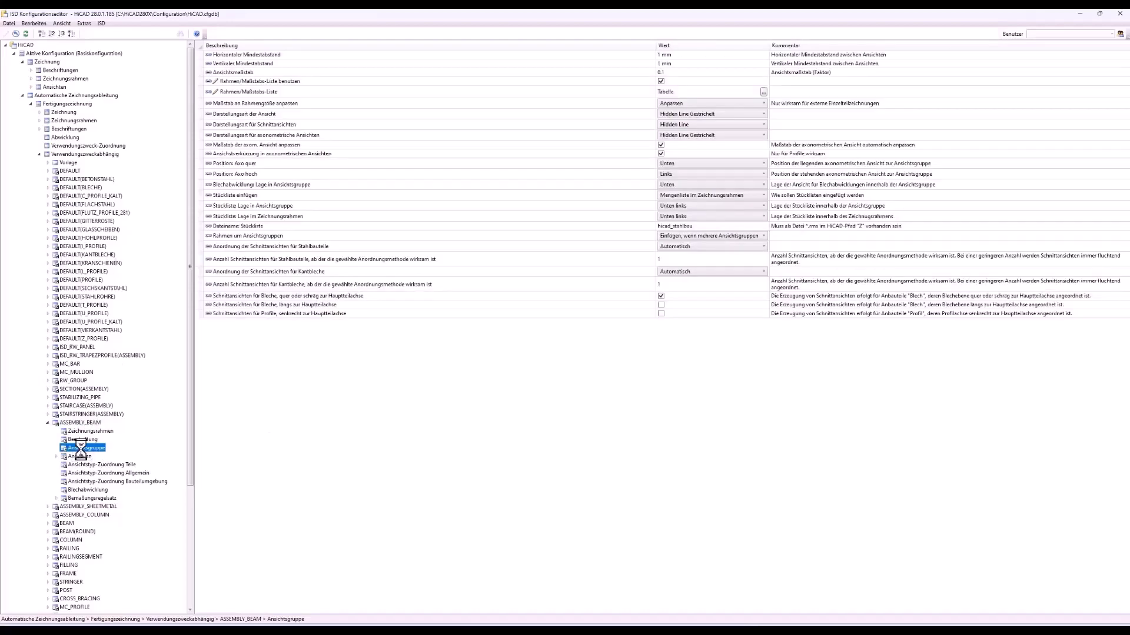
click(763, 92)
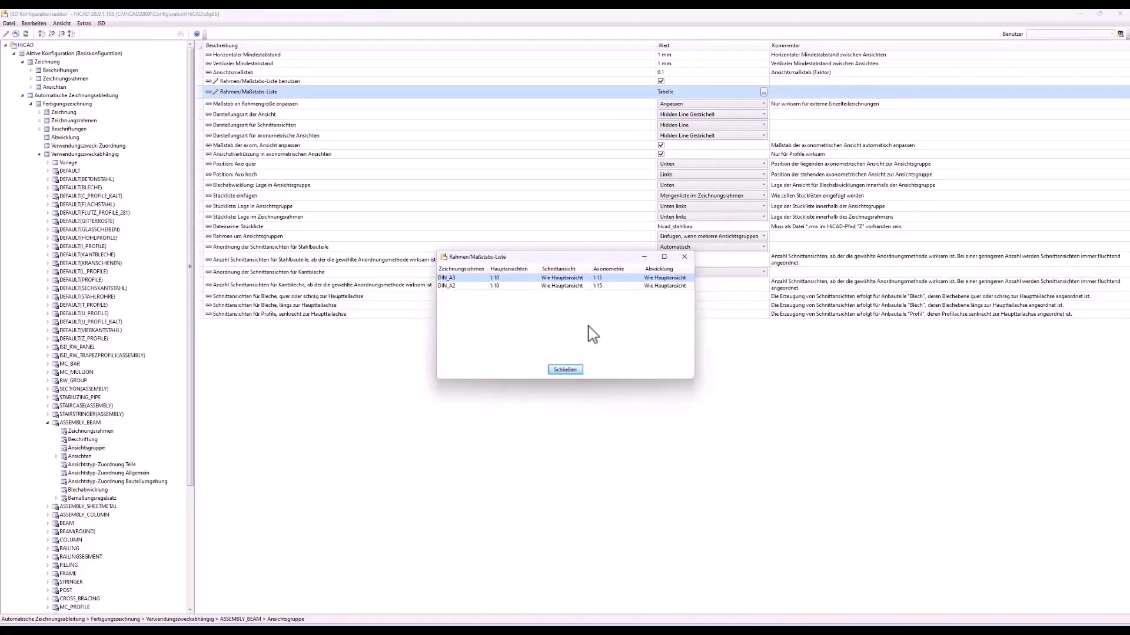
click(565, 371)
click(1119, 13)
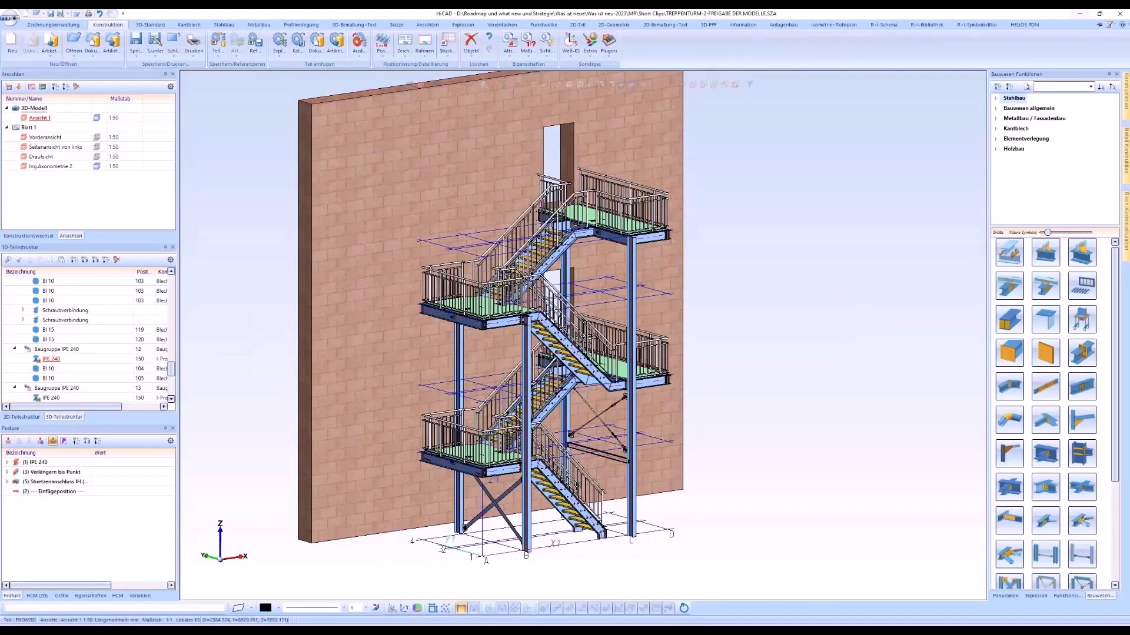
Isolate the middle landing and derive its workshop drawings at 1:10 onto a new sheet
click(471, 314)
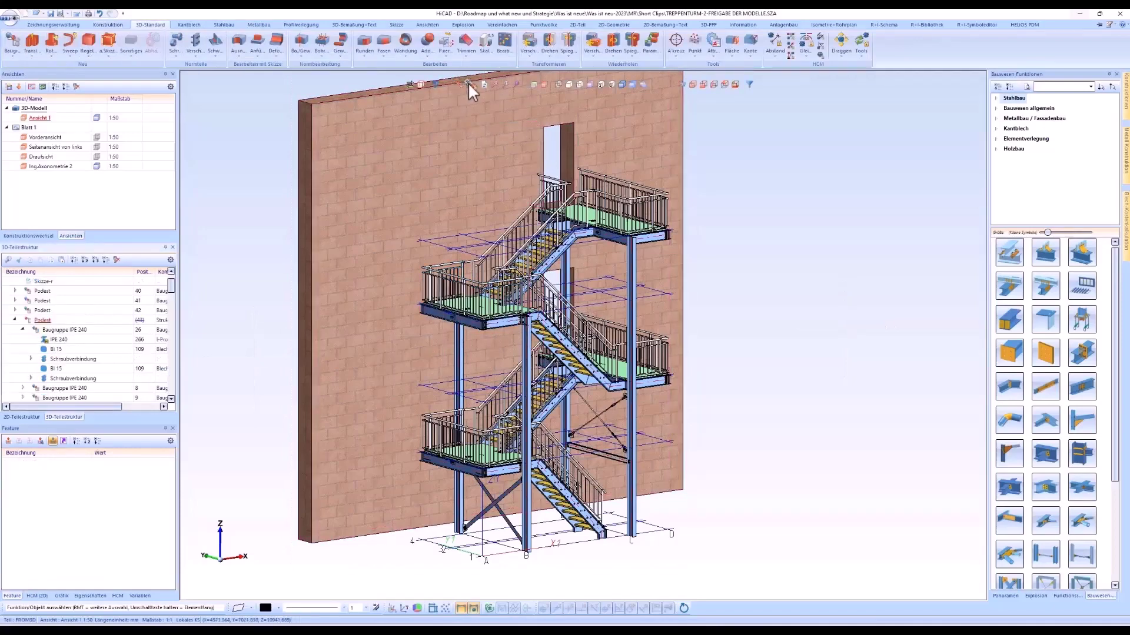
click(468, 82)
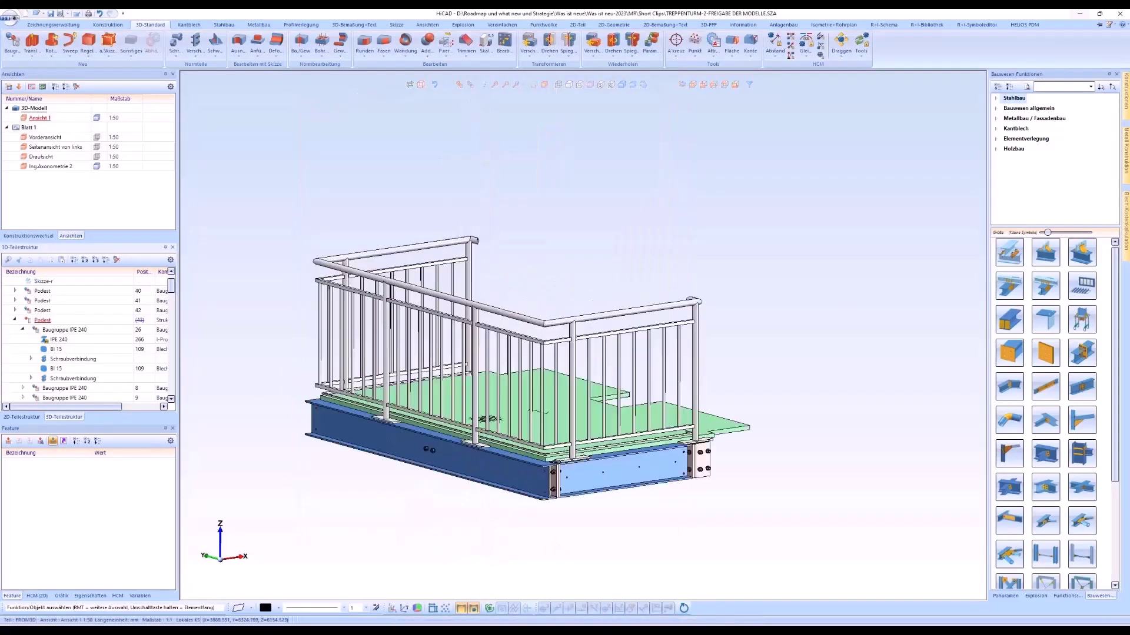
scroll(459, 269, down, 3)
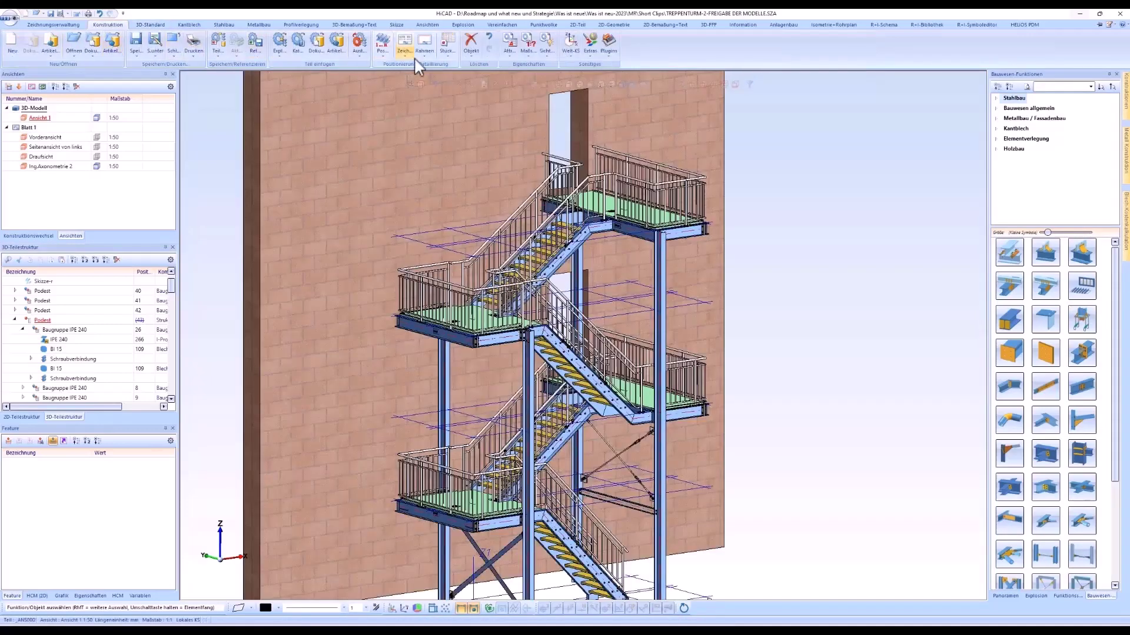
click(404, 45)
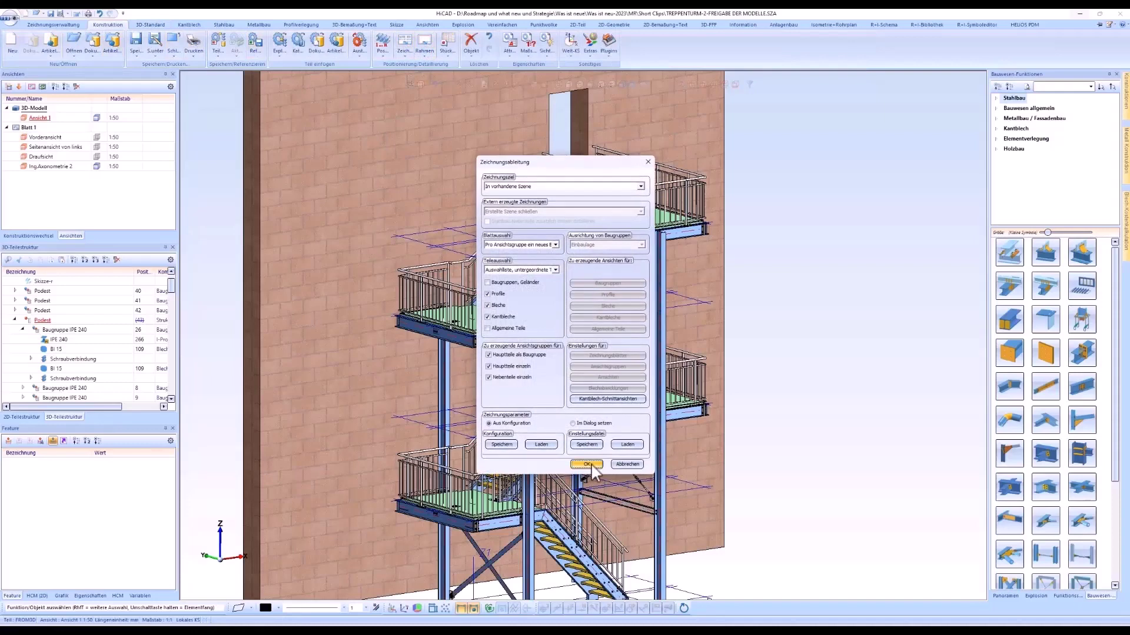
click(588, 465)
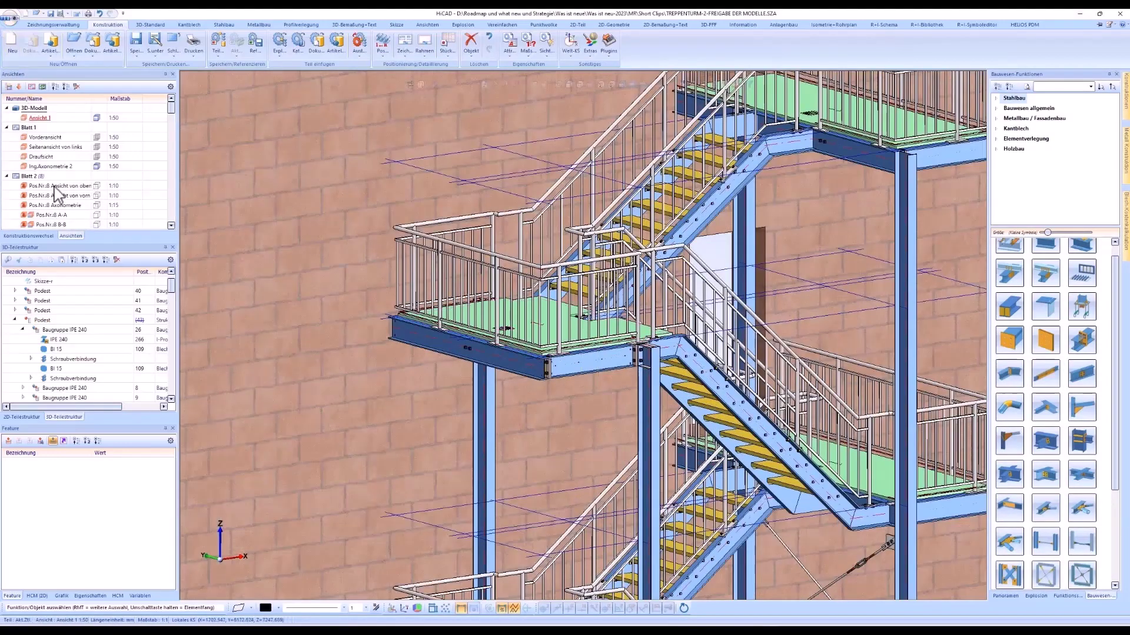
Open the position 8 sheet and check the upper view and section B-B scales
double_click(54, 187)
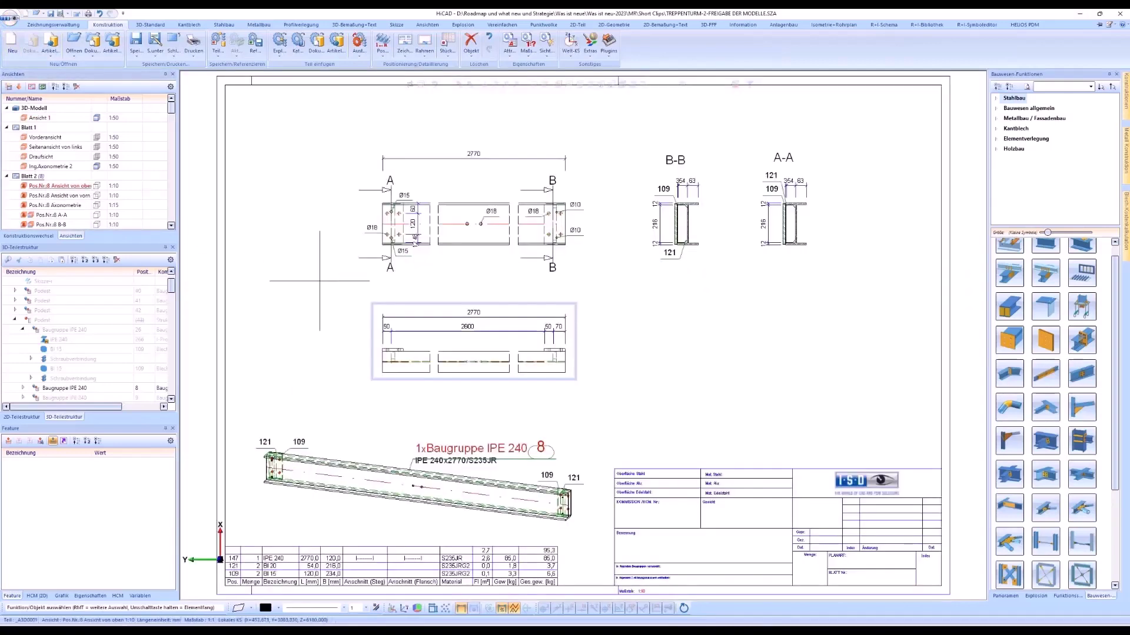
right_click(352, 275)
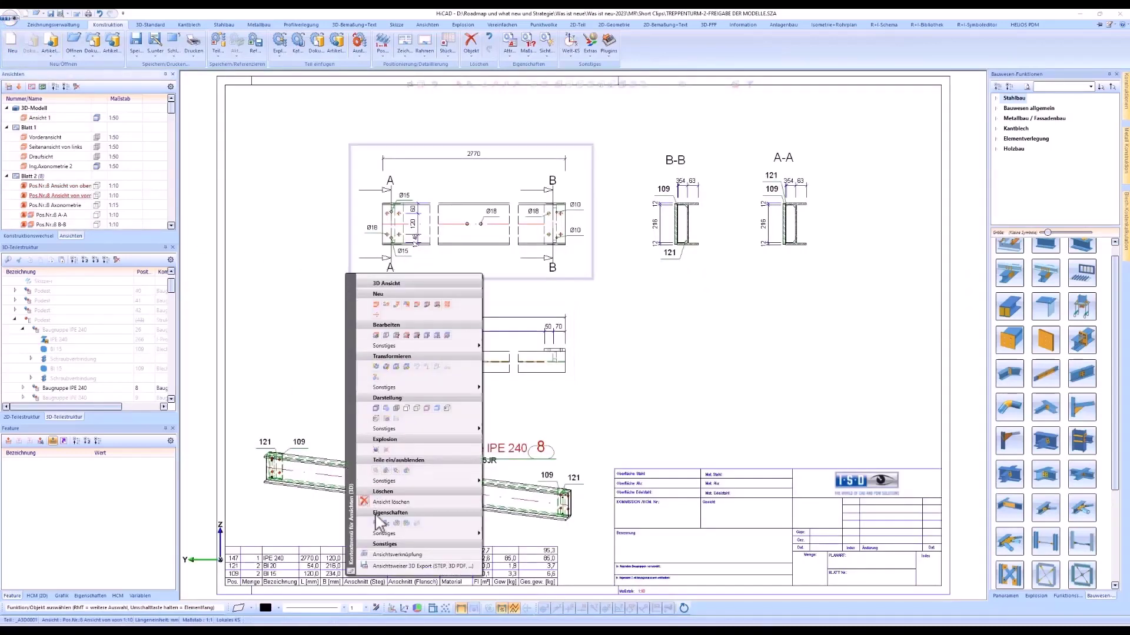
click(376, 523)
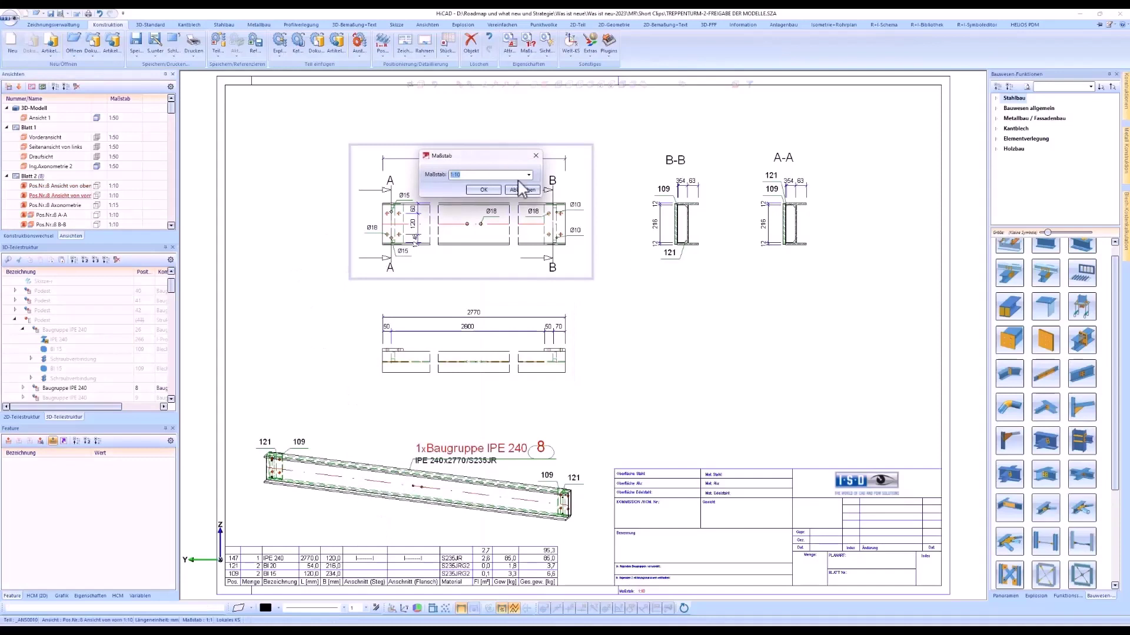
click(521, 190)
click(692, 259)
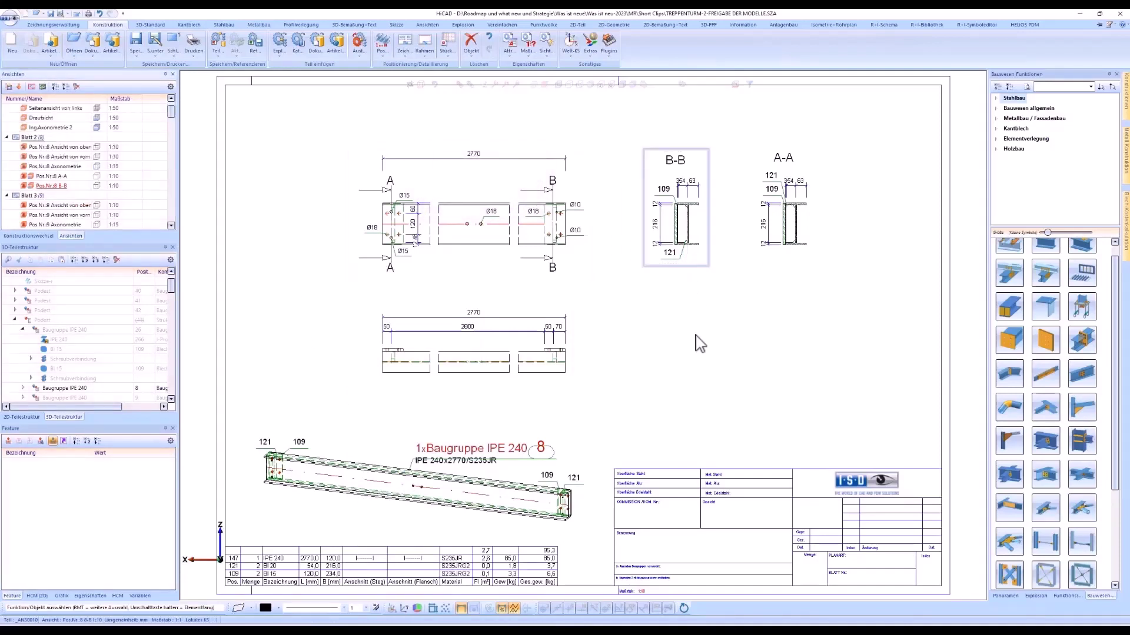
right_click(699, 369)
click(728, 568)
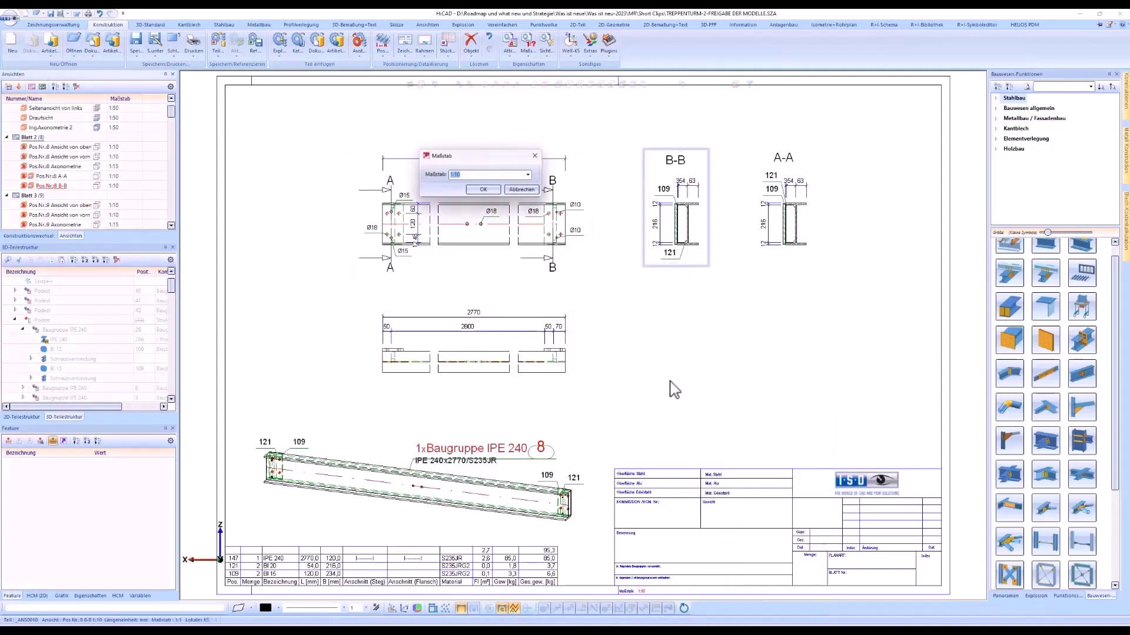
click(522, 190)
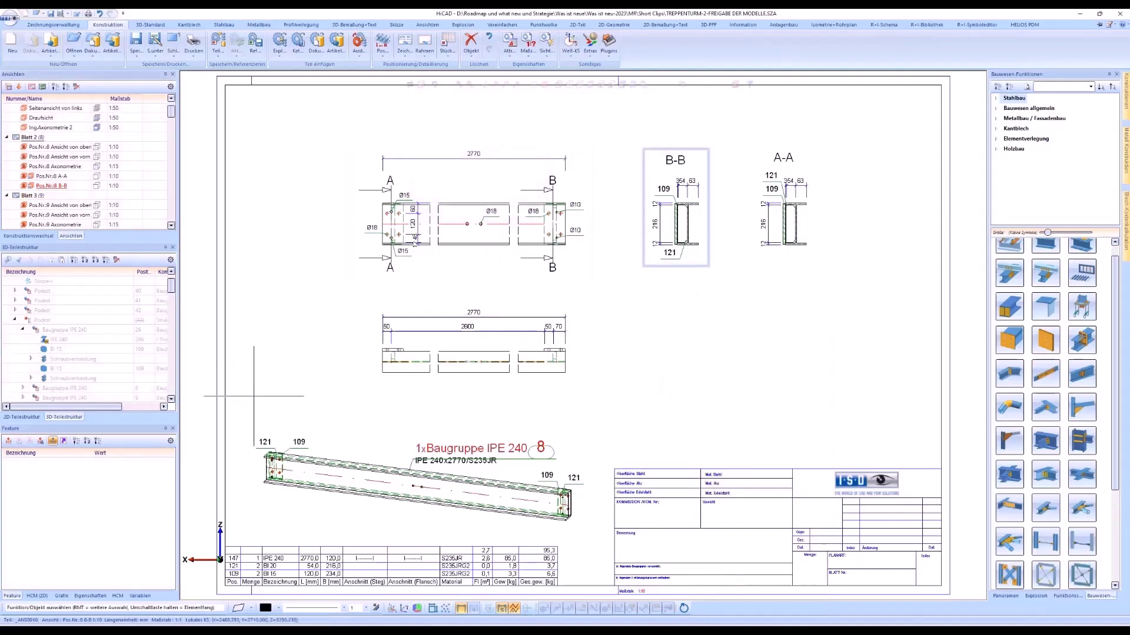
Confirm the position 8 axonometric view stays at 1:15
click(267, 429)
right_click(268, 430)
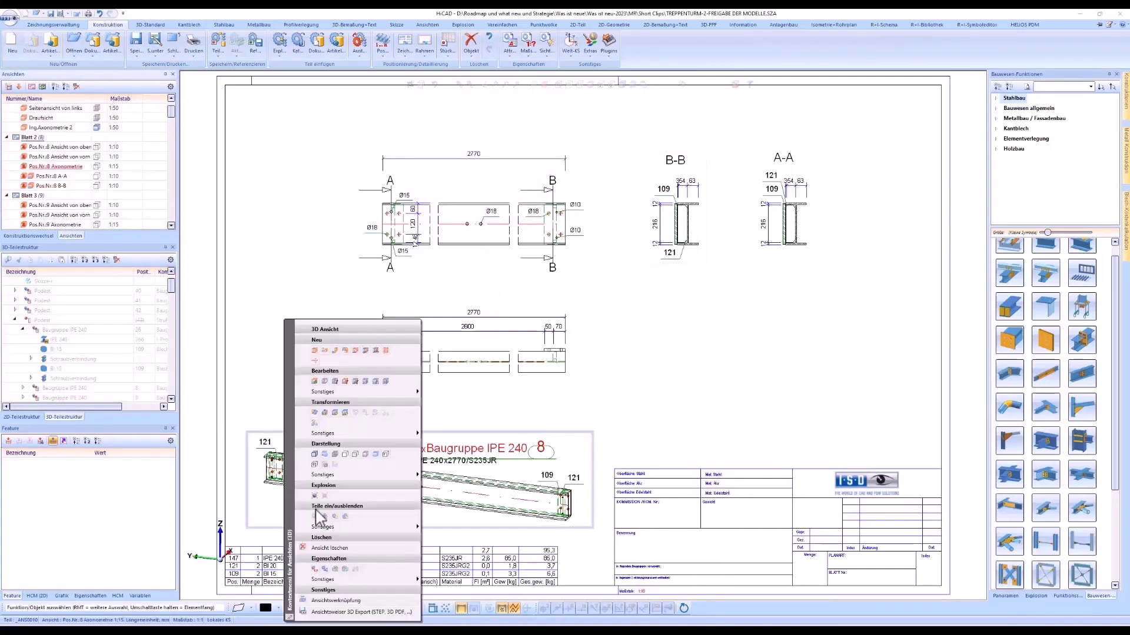
click(316, 570)
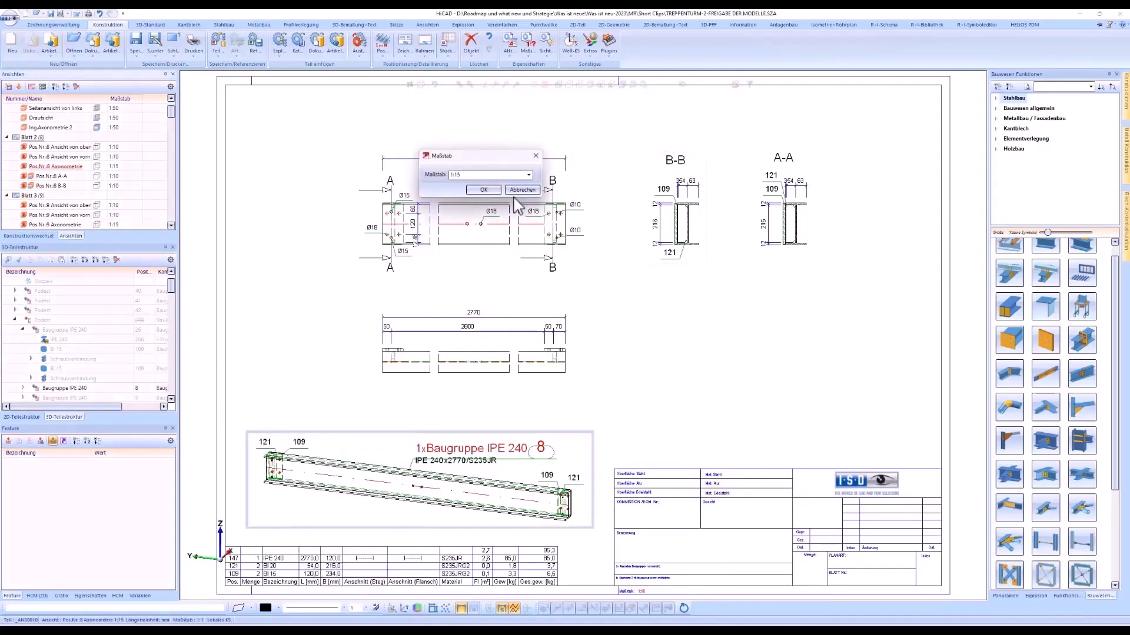
click(522, 190)
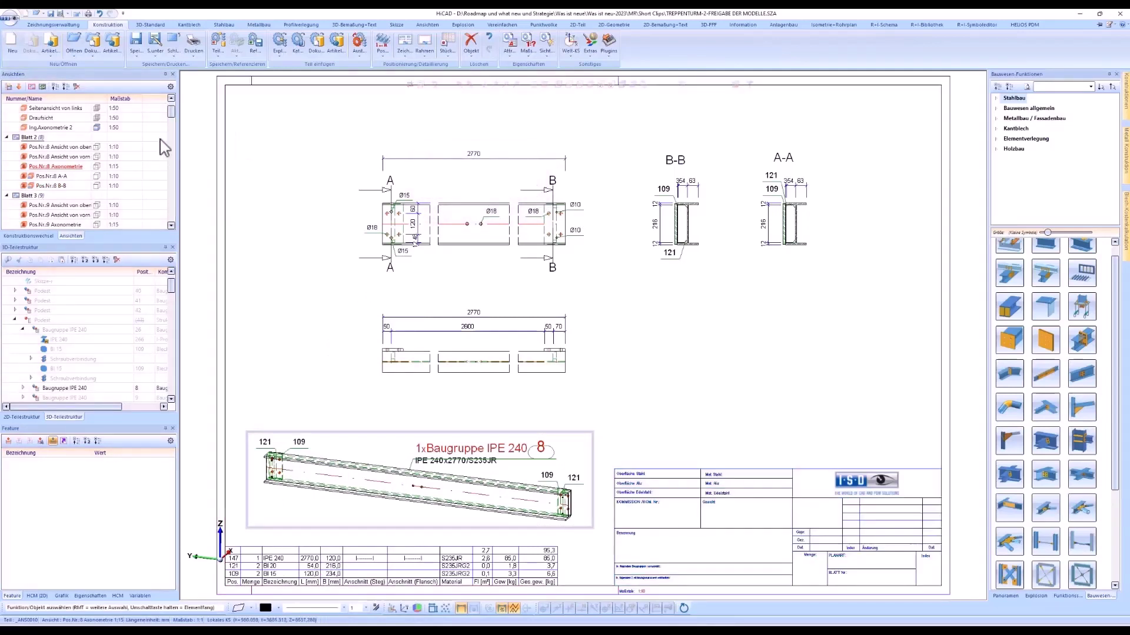
drag(171, 112, 166, 203)
Keep the position 268 front view at 1:10, then return to the 3D model
double_click(53, 195)
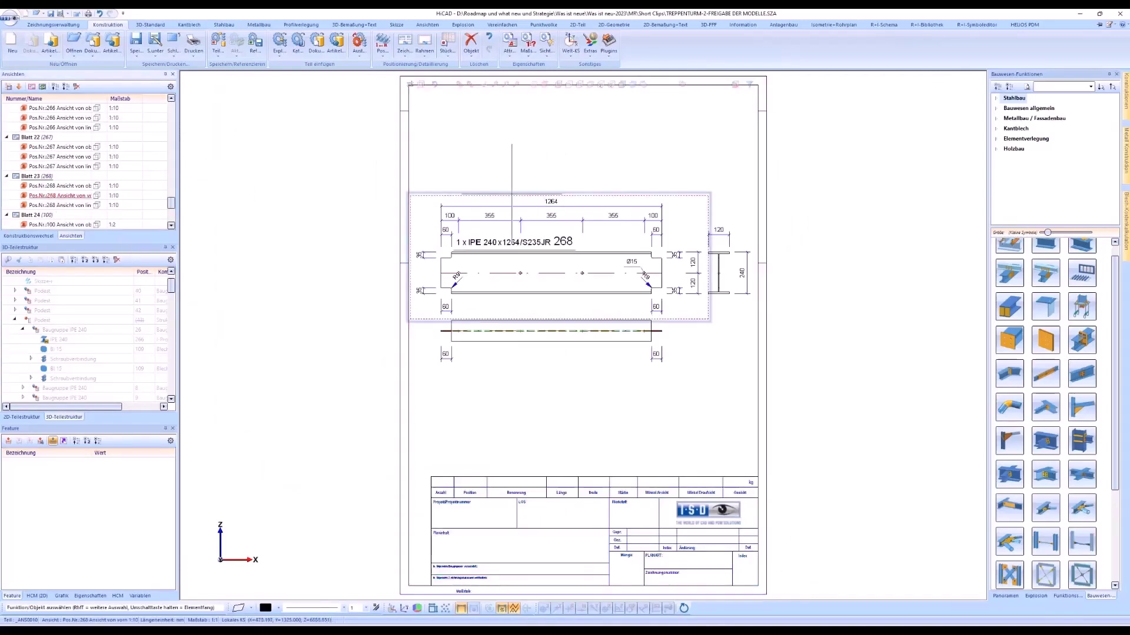
right_click(512, 194)
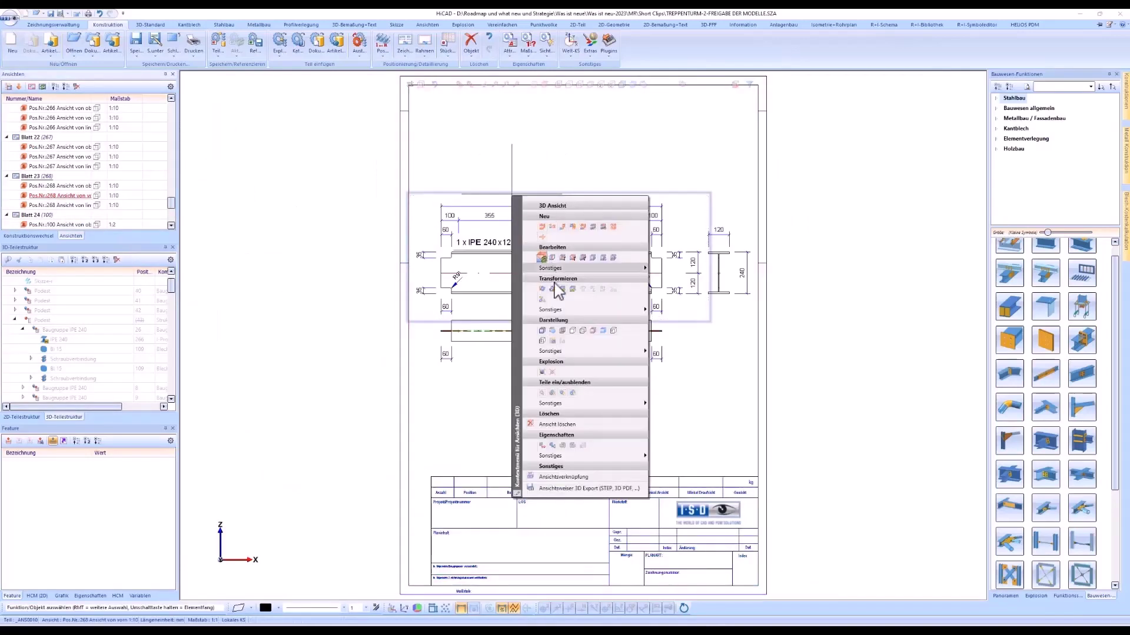
click(542, 446)
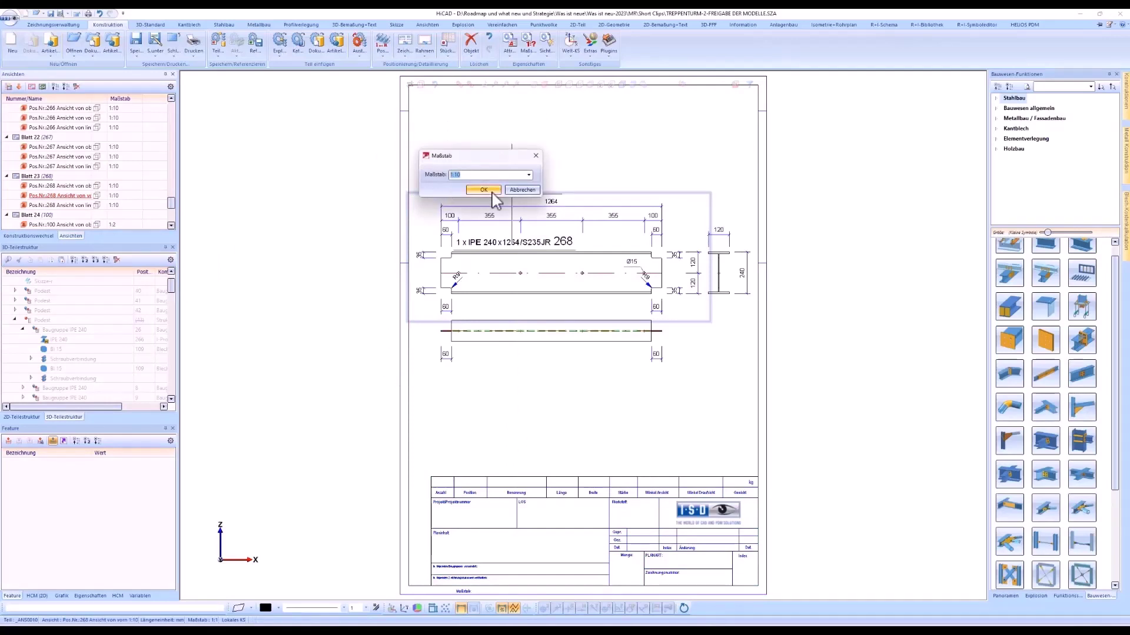
click(488, 189)
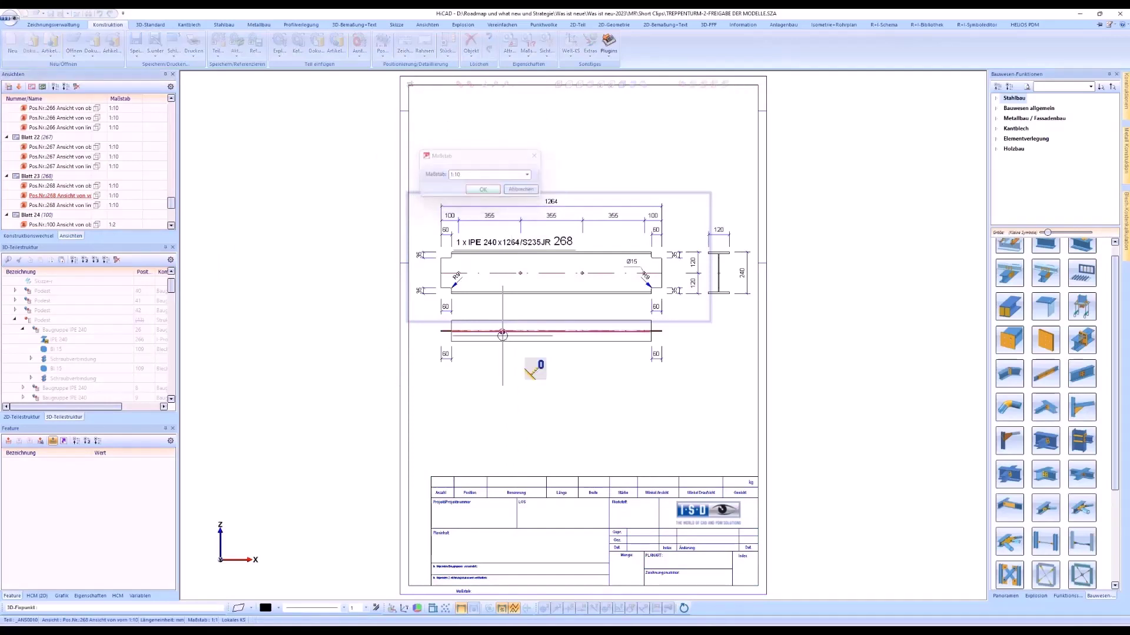
click(353, 242)
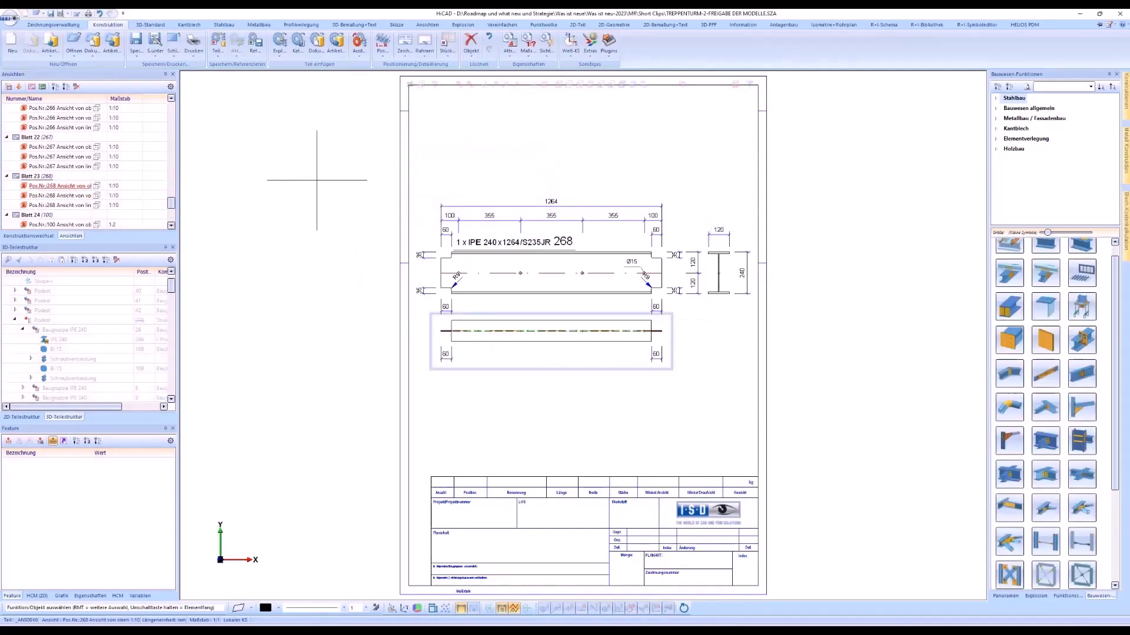
double_click(47, 118)
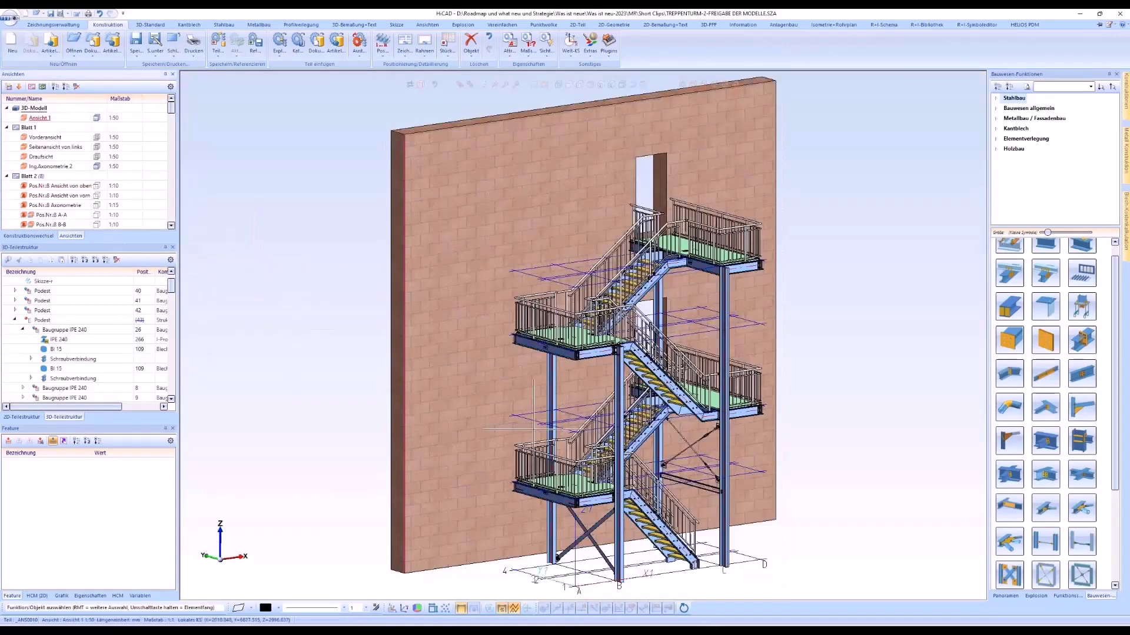
Derive the IPE 240 beam's workshop drawing and open sheet 32 for position 150
click(700, 376)
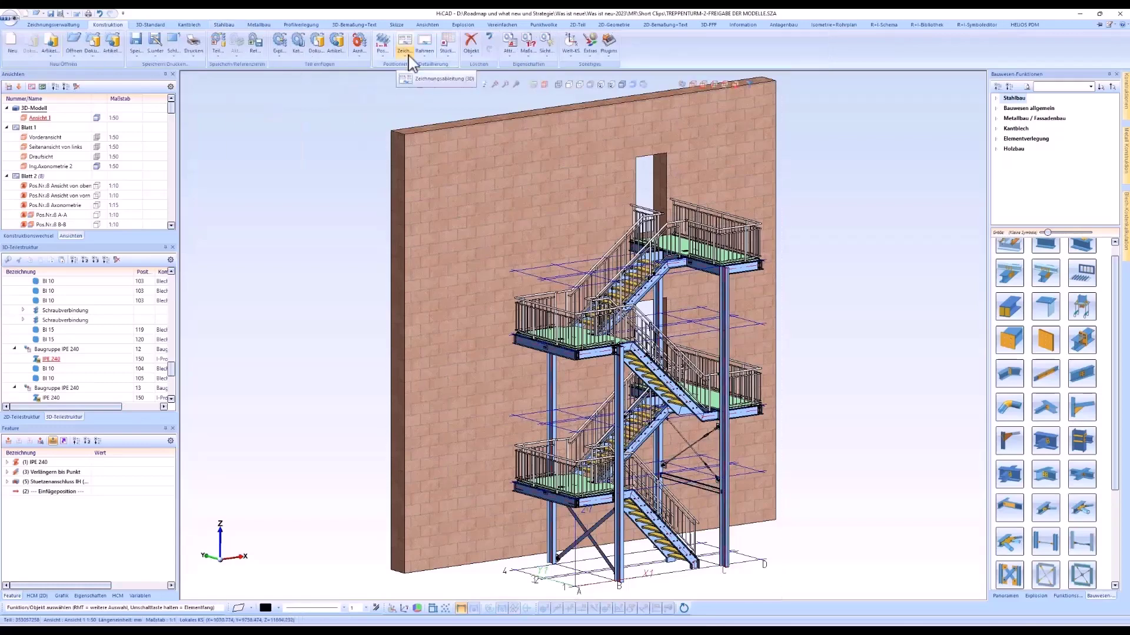
click(408, 46)
click(586, 464)
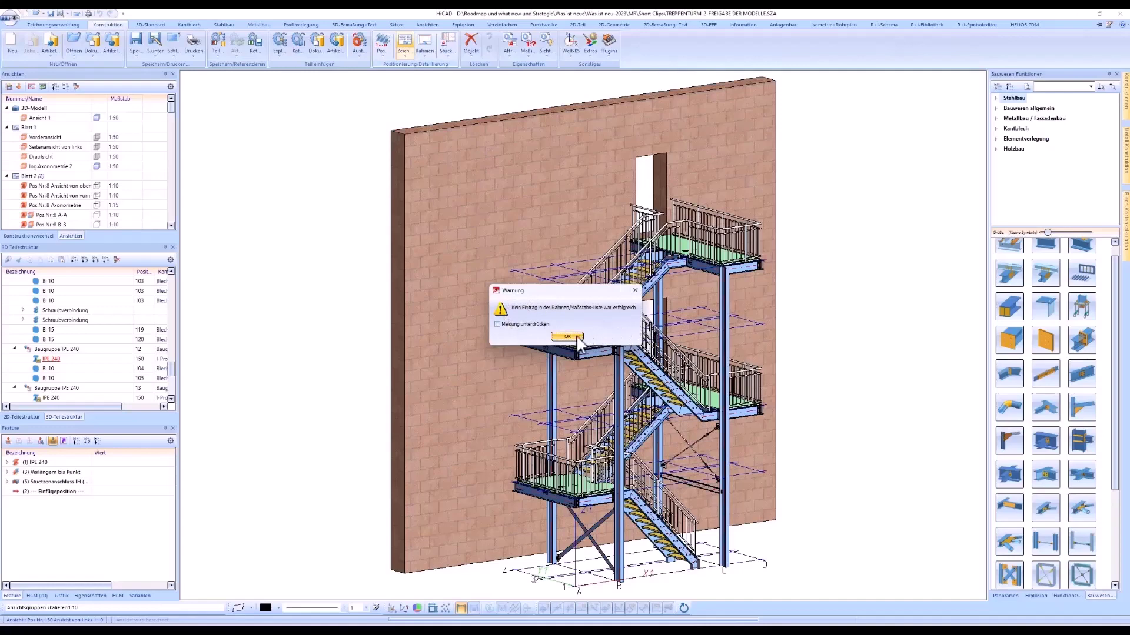
click(567, 337)
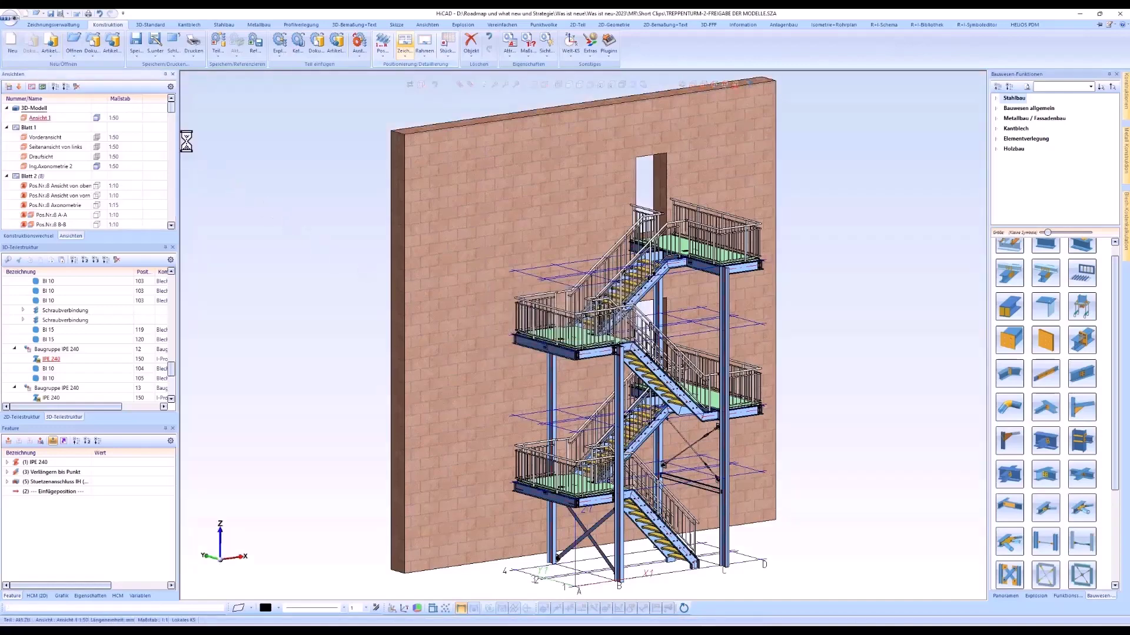
scroll(175, 156, down, 6)
scroll(175, 156, down, 10)
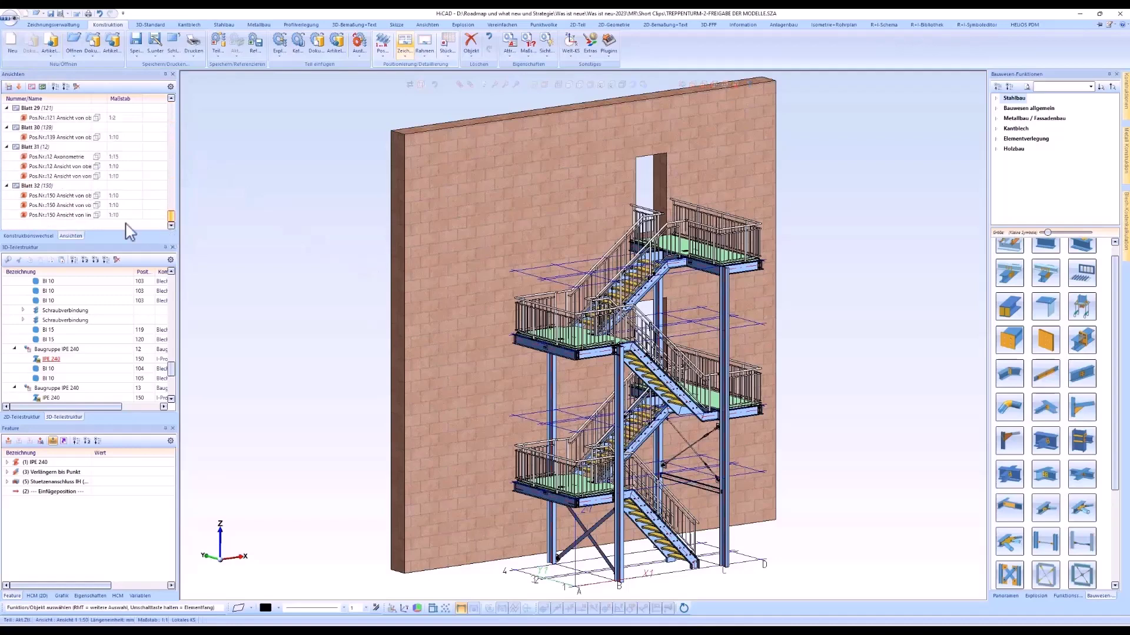
double_click(76, 215)
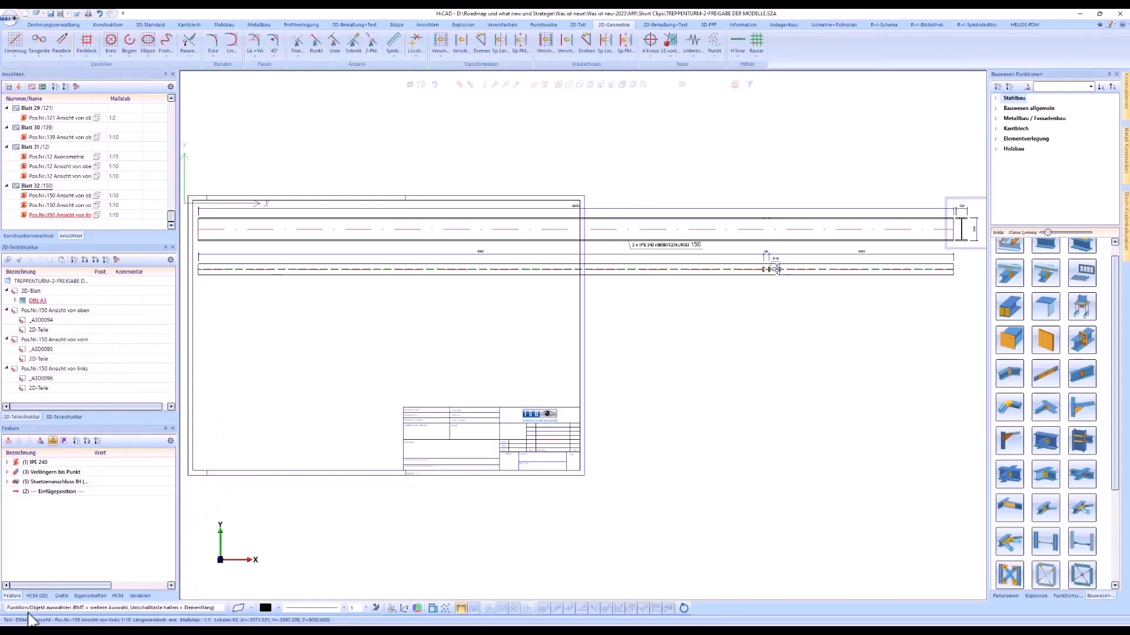
Review the frame/scale list's DIN A4 and DIN A3 entries at 1:10 and close it
click(107, 25)
click(404, 44)
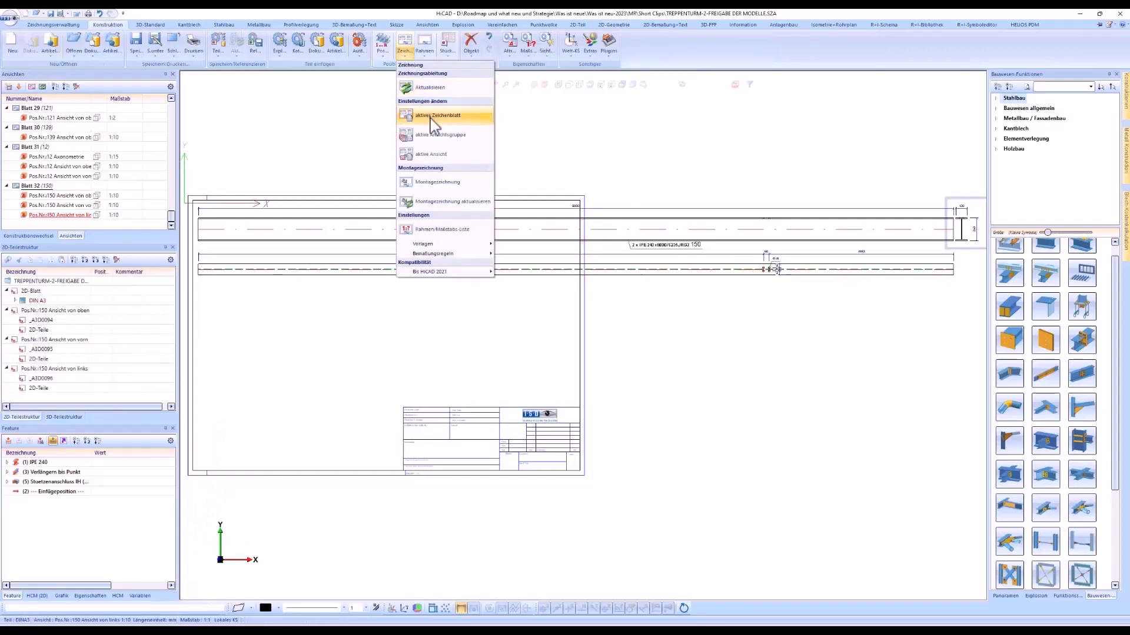
click(438, 229)
click(254, 320)
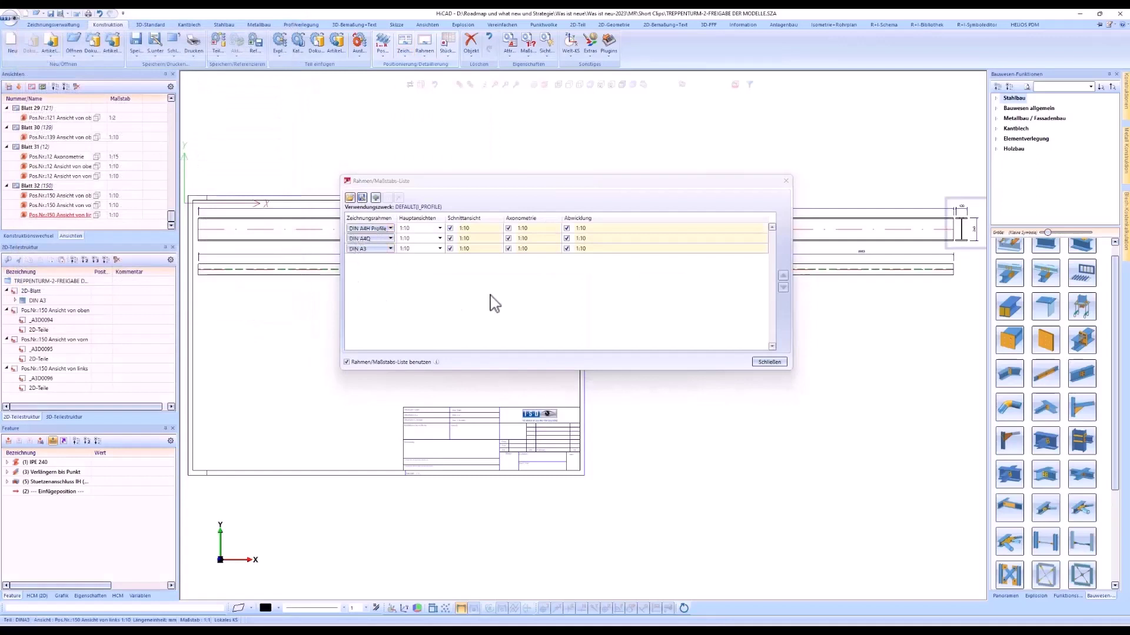
click(769, 362)
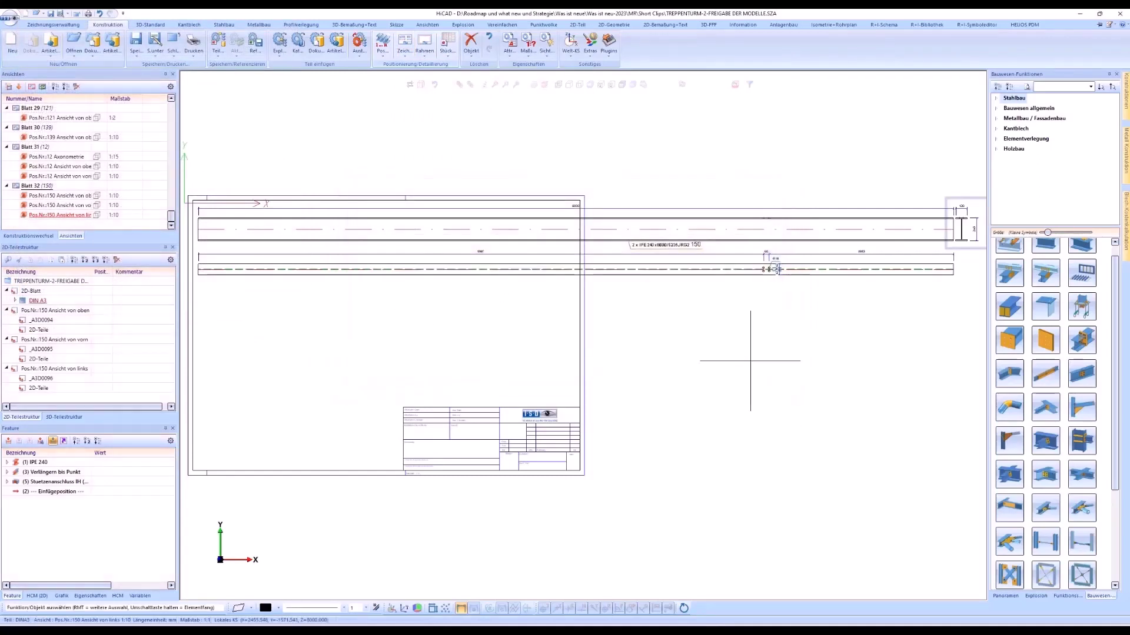
scroll(55, 114, up, 15)
Compare the DEFAULT(BLECHE) and ASSEMBLY_BEAM Ansichtsgruppe settings in the Konfigurationseditor
double_click(41, 118)
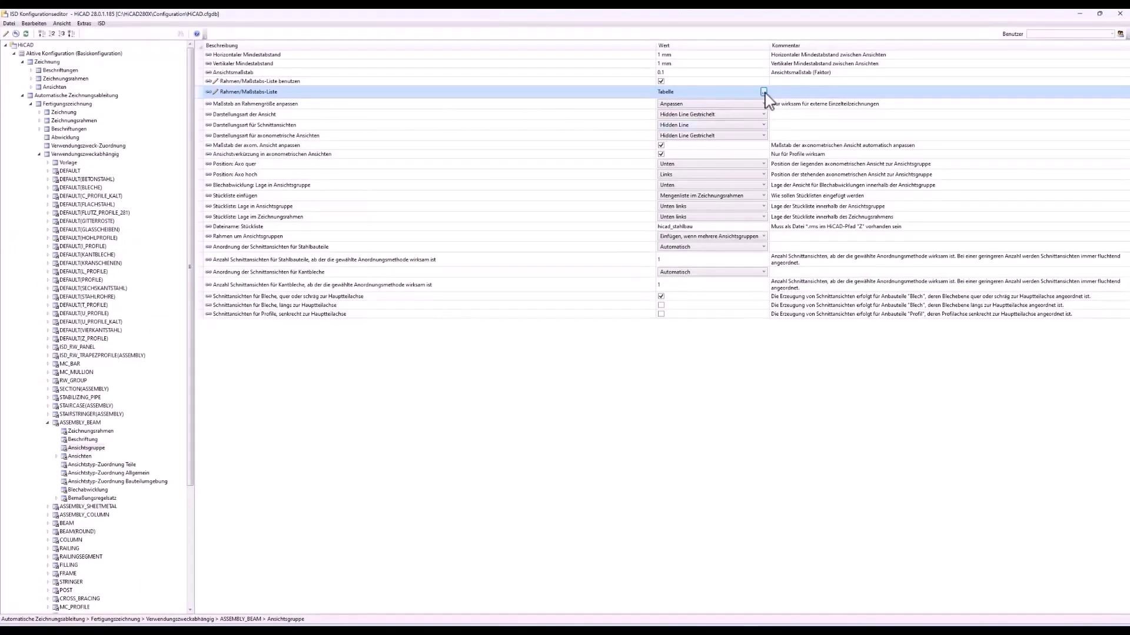
double_click(91, 187)
click(75, 212)
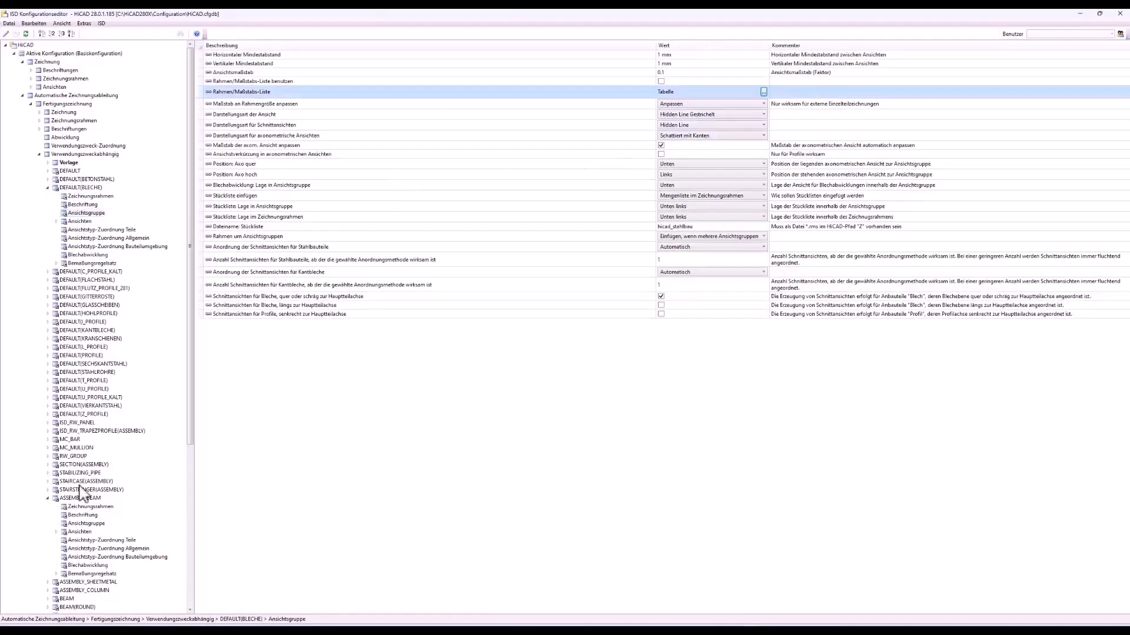
click(88, 523)
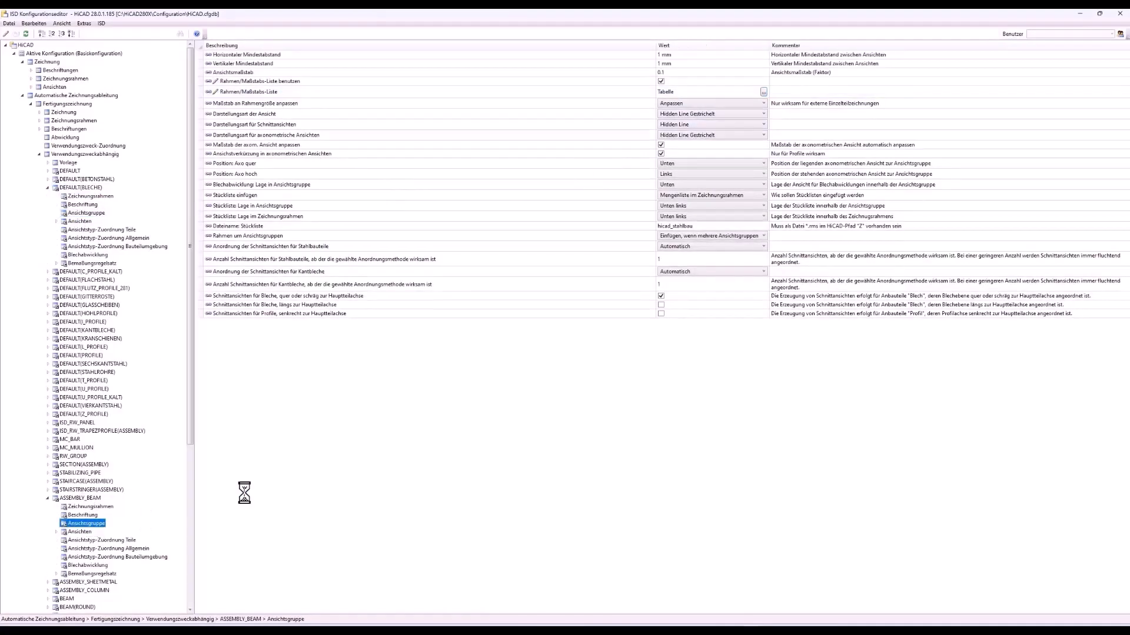